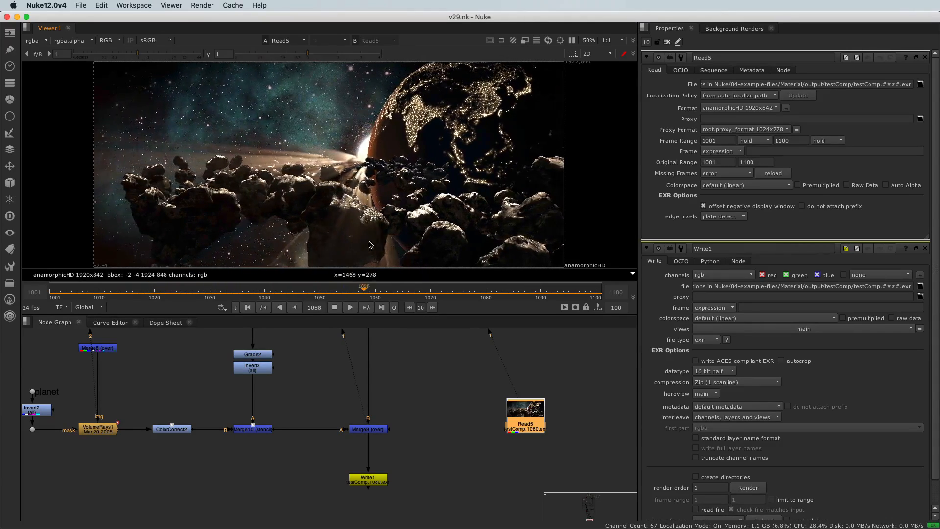
Step: Scrub the timeline through the shot to frame 1046 and view the Merge9 node's output
left_click(336, 307)
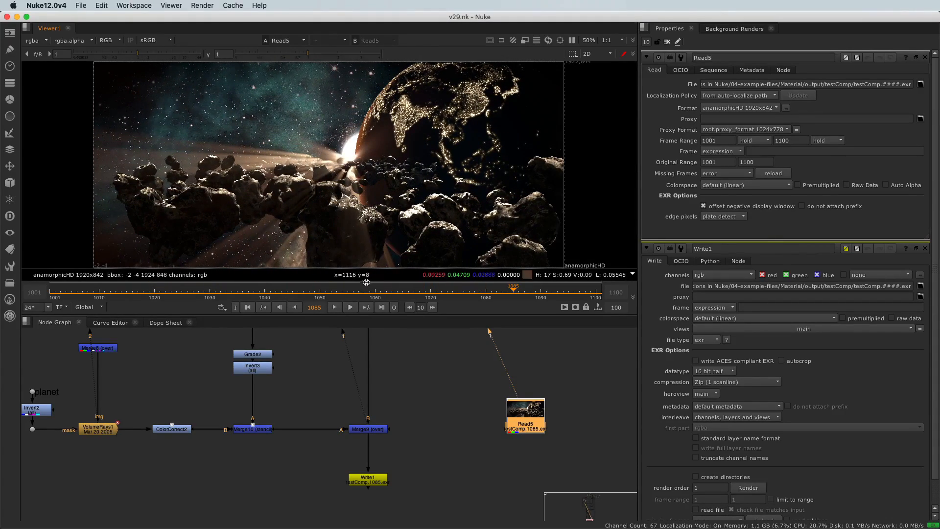
left_click_drag(360, 288, 259, 290)
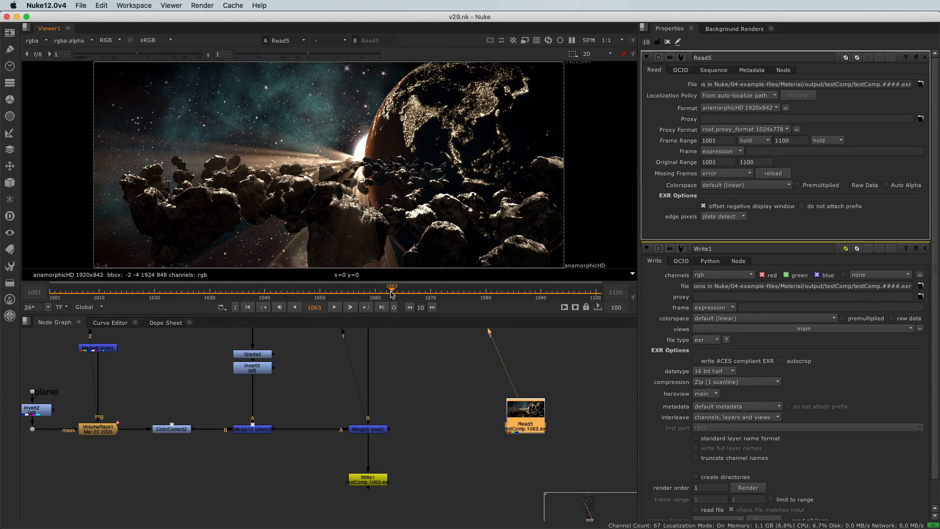
left_click_drag(392, 293, 298, 296)
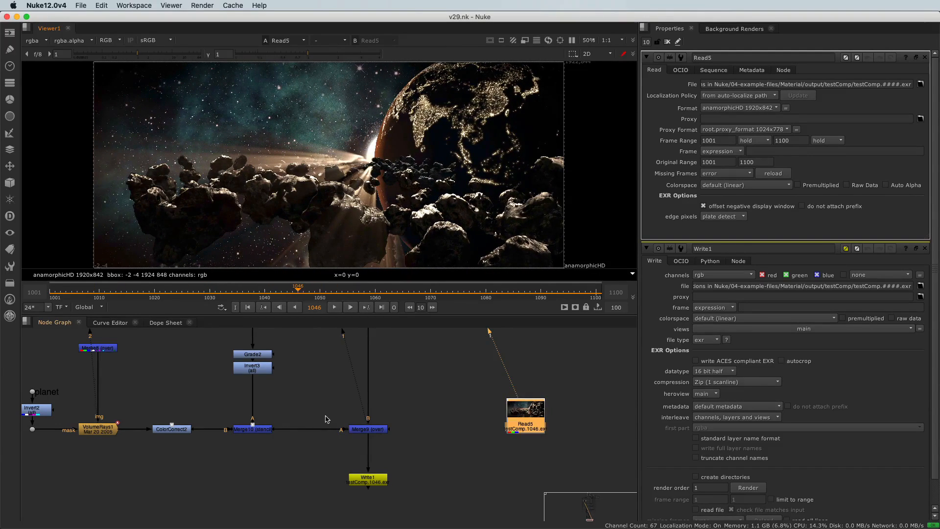
left_click(369, 429)
key("1")
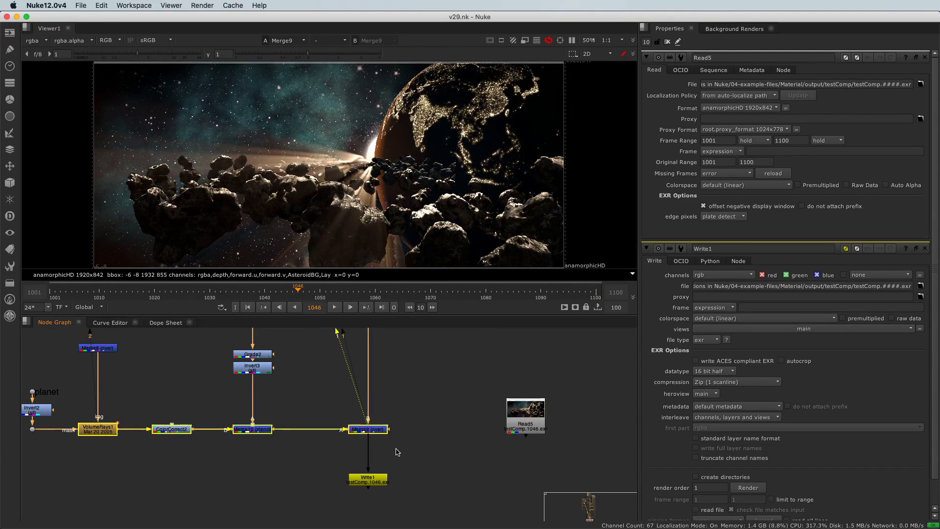
Step: Open the VolumeRays1 node's properties and set its Ray Length to 1
double_click(93, 427)
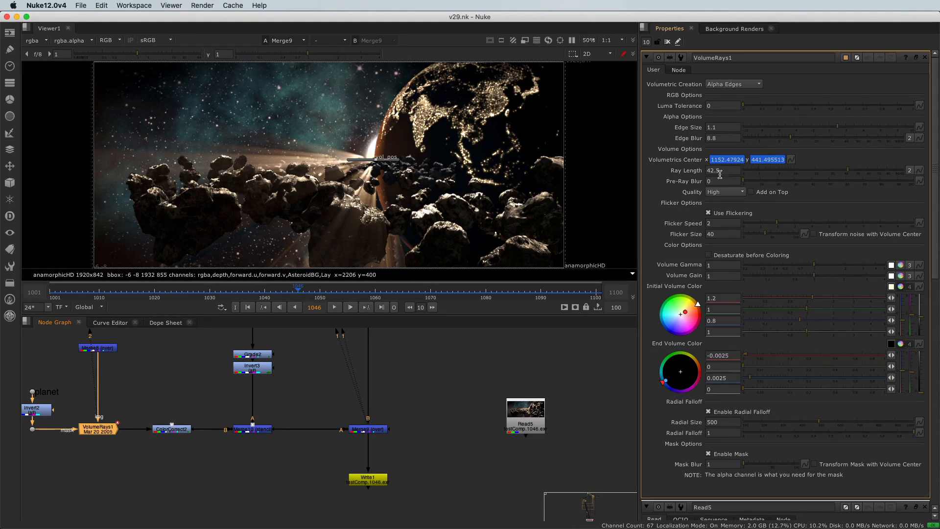
left_click_drag(850, 172, 767, 175)
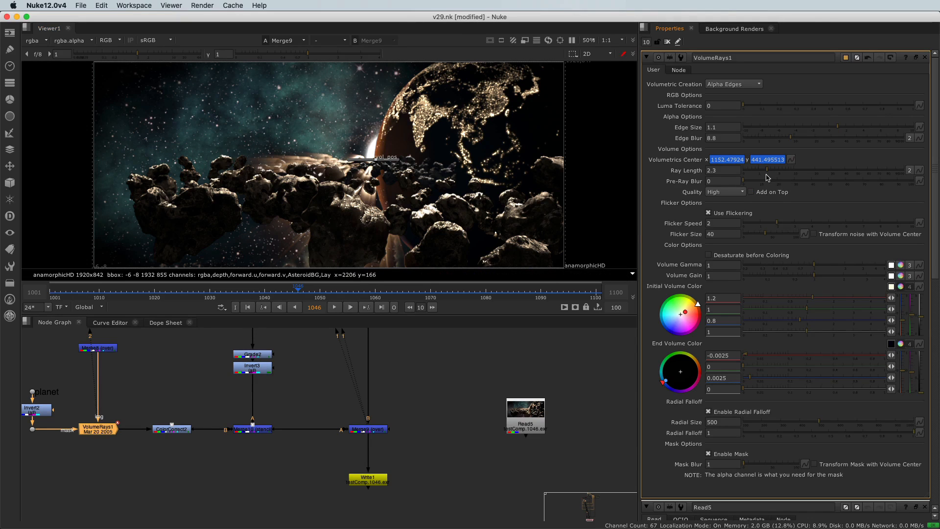
left_click_drag(761, 173, 733, 168)
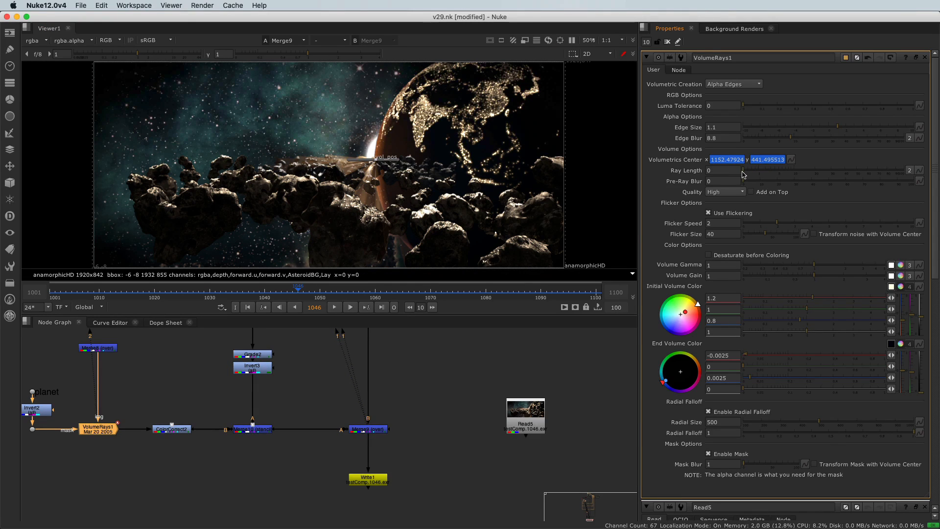
left_click_drag(743, 171, 758, 172)
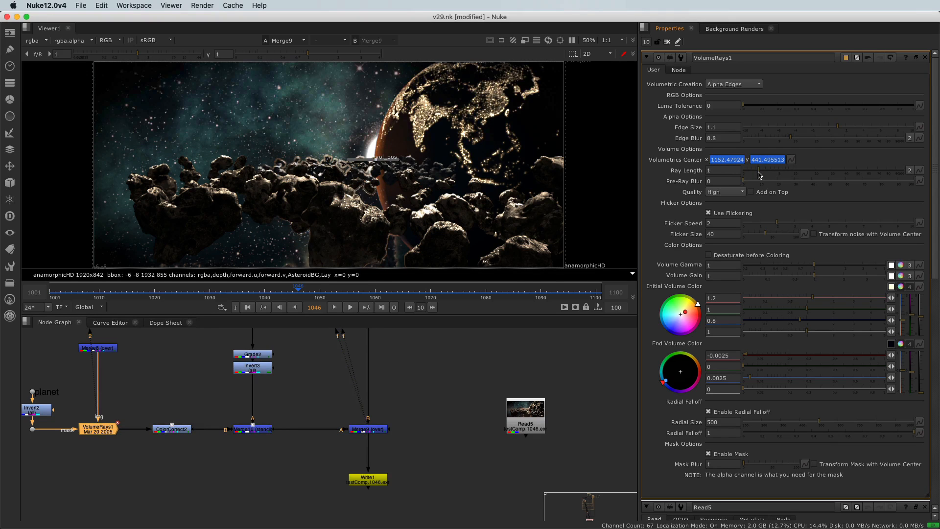
Step: Zoom into the asteroids and toggle the selected nodes disabled and enabled to compare the rays
scroll(443, 140, "up", 4)
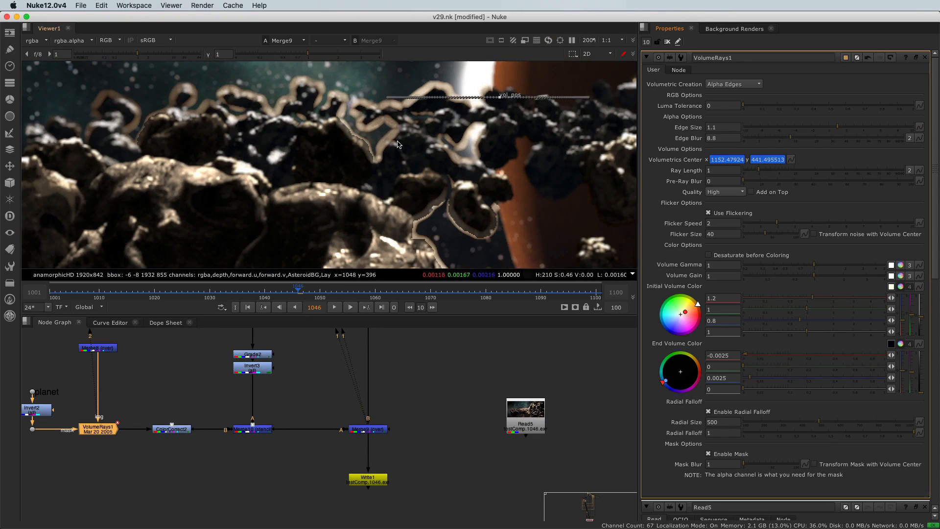
scroll(369, 178, "down", 1)
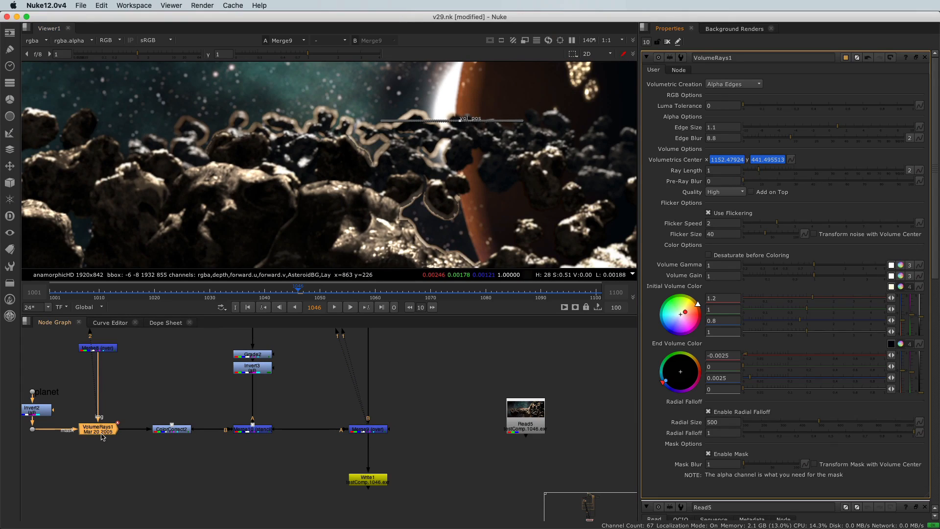
left_click_drag(342, 410, 401, 450)
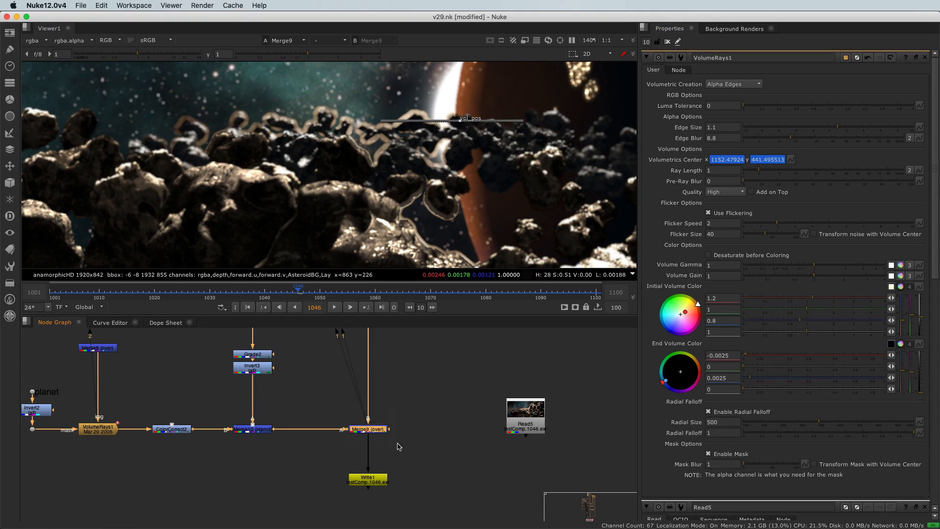
key("d")
key("d")
key("d")
key("d")
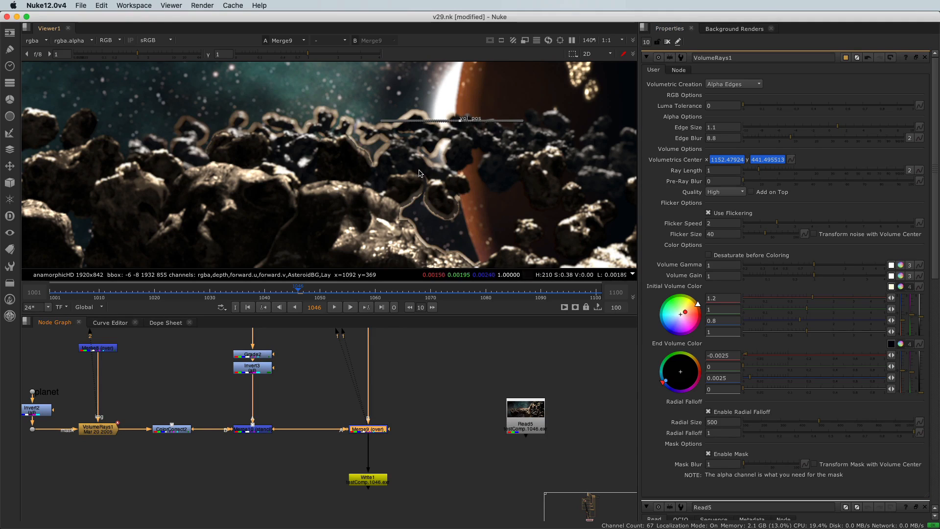
scroll(378, 180, "down", 1)
scroll(379, 179, "down", 1)
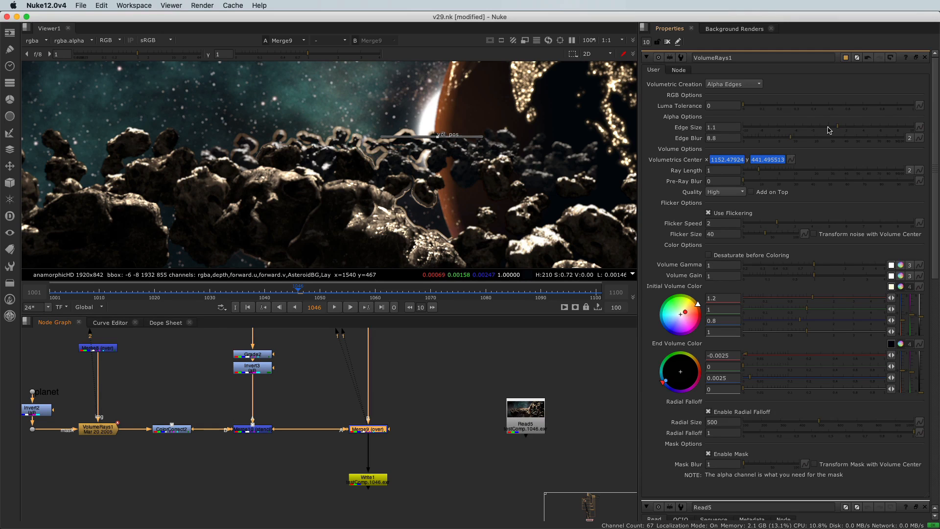
Step: Try Edge Size 10 and Edge Blur 13 on VolumeRays1, then revert the node's knobs
left_click_drag(838, 130, 930, 133)
scroll(360, 131, "up", 5)
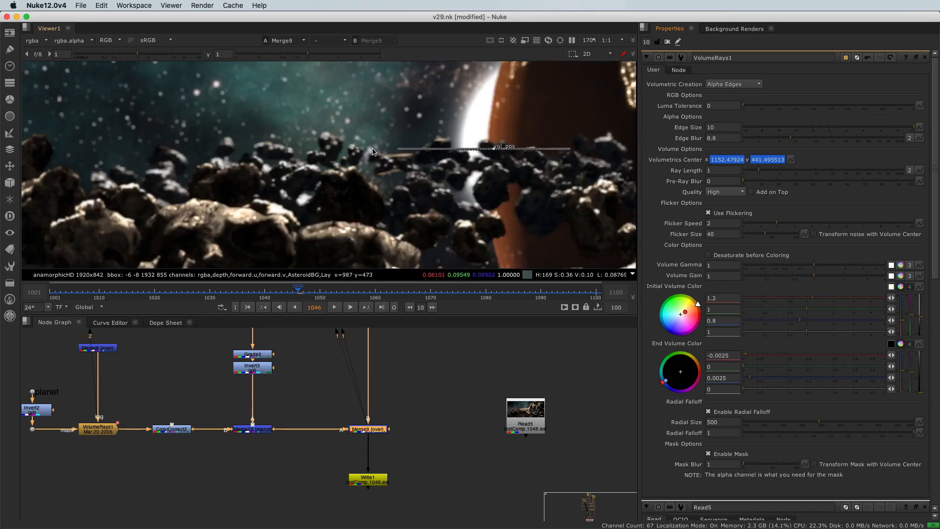
left_click_drag(323, 392, 390, 451)
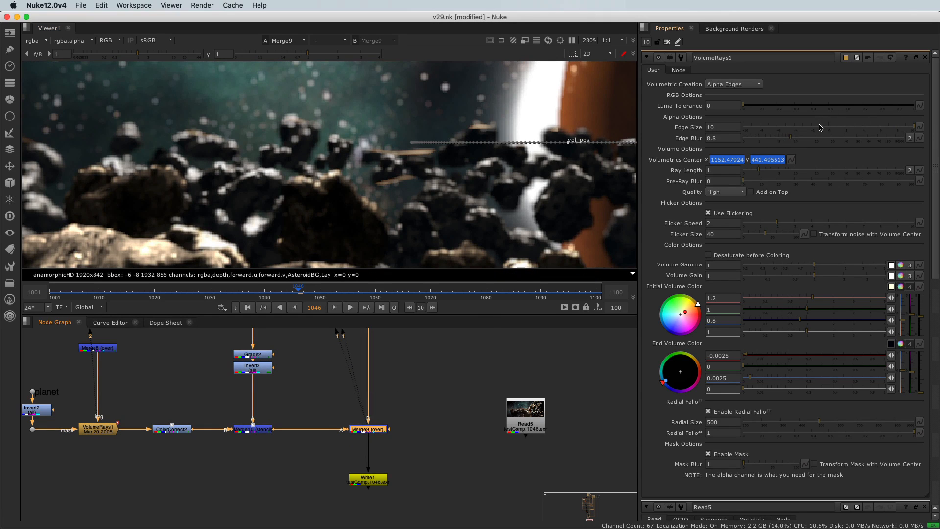
key("super+z")
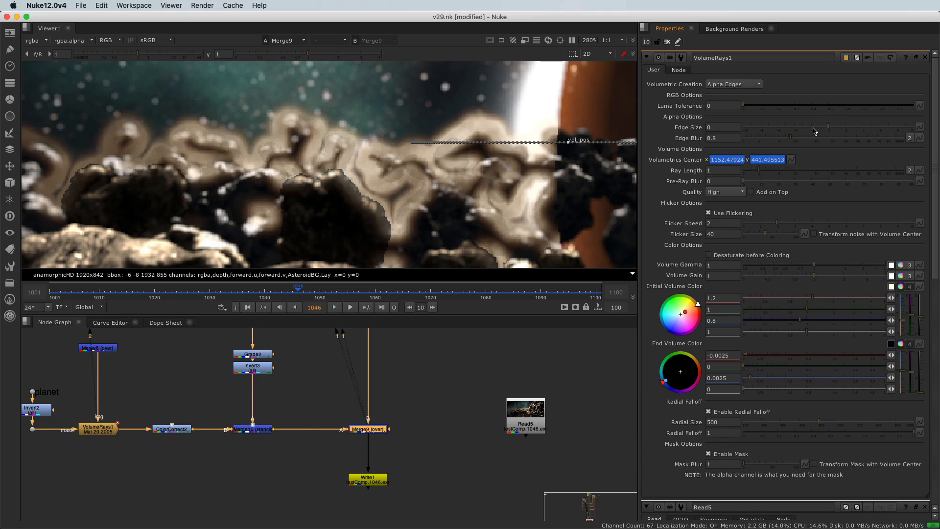
key("super+shift+z")
left_click_drag(797, 141, 800, 142)
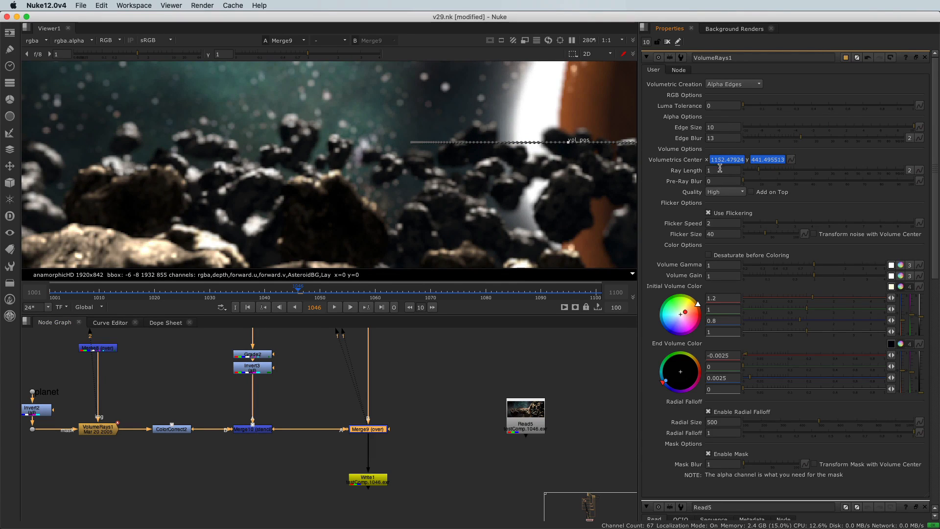
left_click(891, 58)
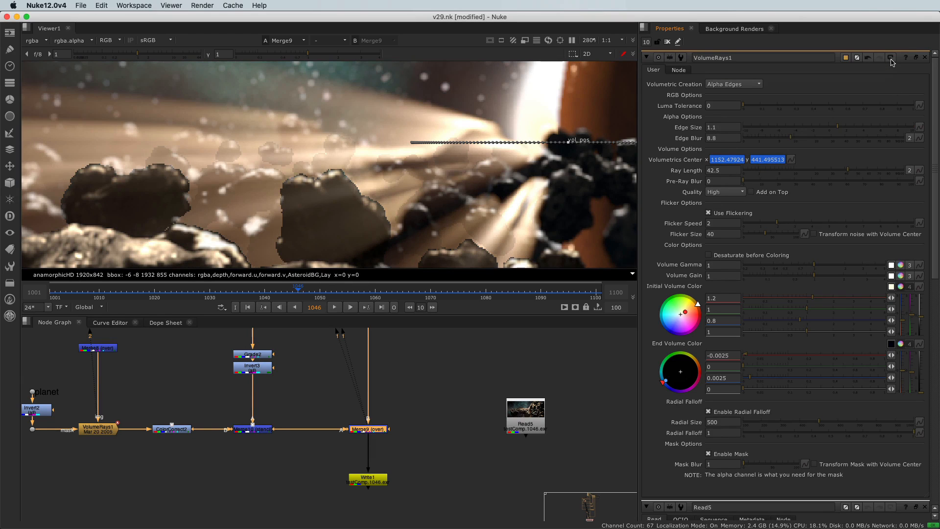
Step: Fit the viewer, go to frame 1063 and set a keyframe on VolumeRays1's Ray Length
key("f")
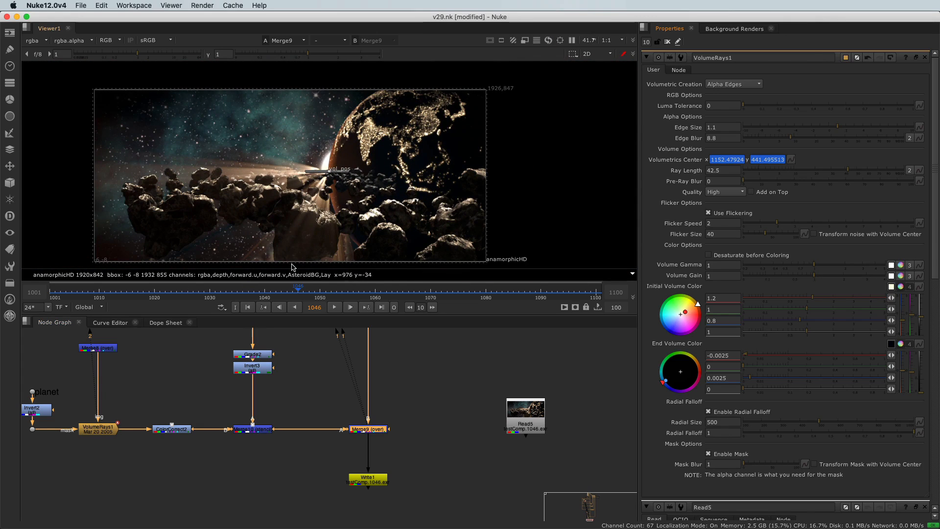
scroll(294, 211, "up", 2)
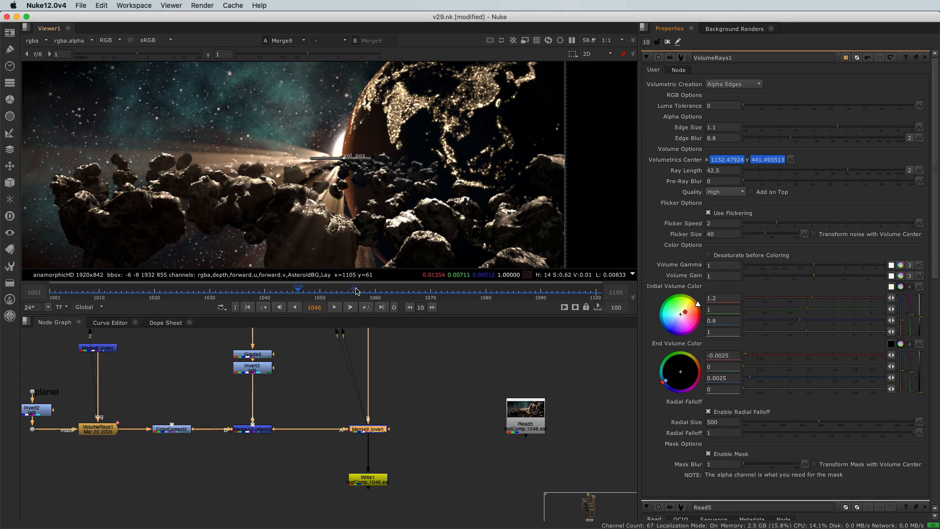
left_click(395, 294)
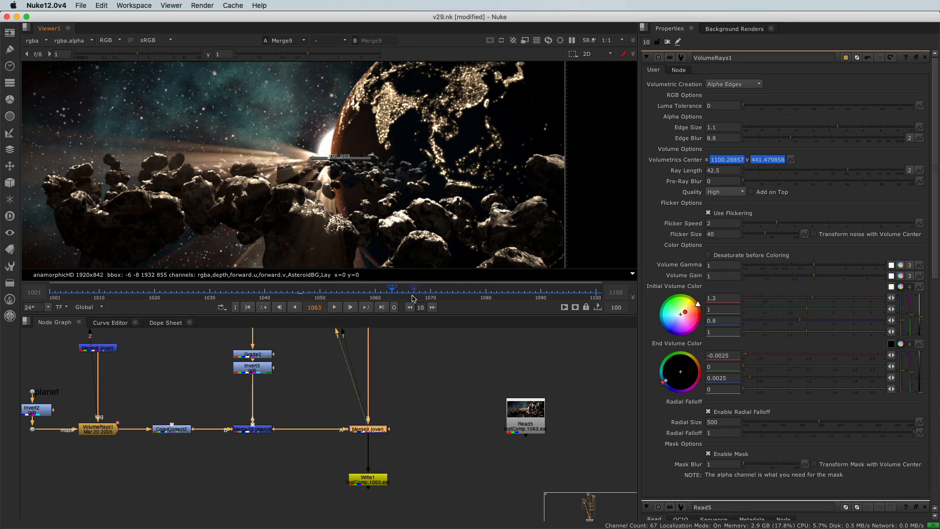
right_click(730, 173)
left_click(738, 178)
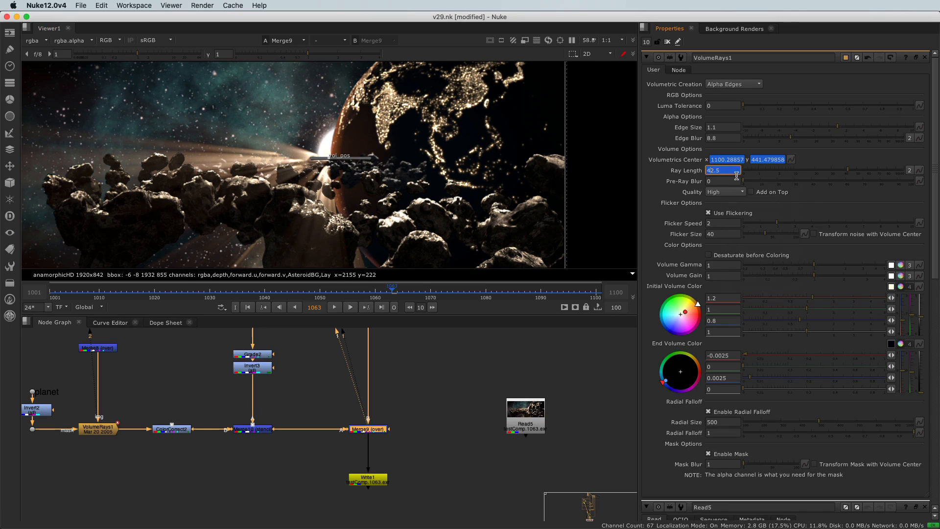
Step: Set keyframes on Edge Blur and Edge Size at the same frame
right_click(727, 138)
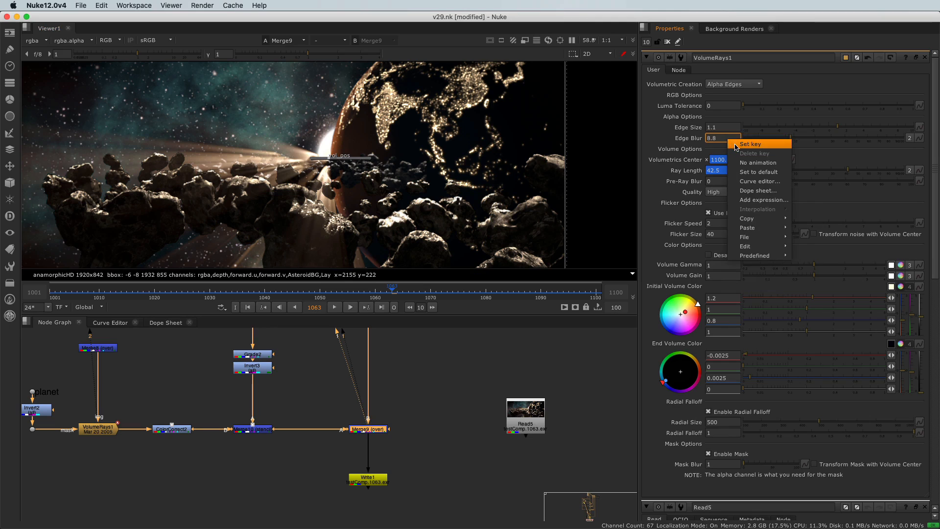
left_click(749, 144)
right_click(720, 127)
left_click(723, 130)
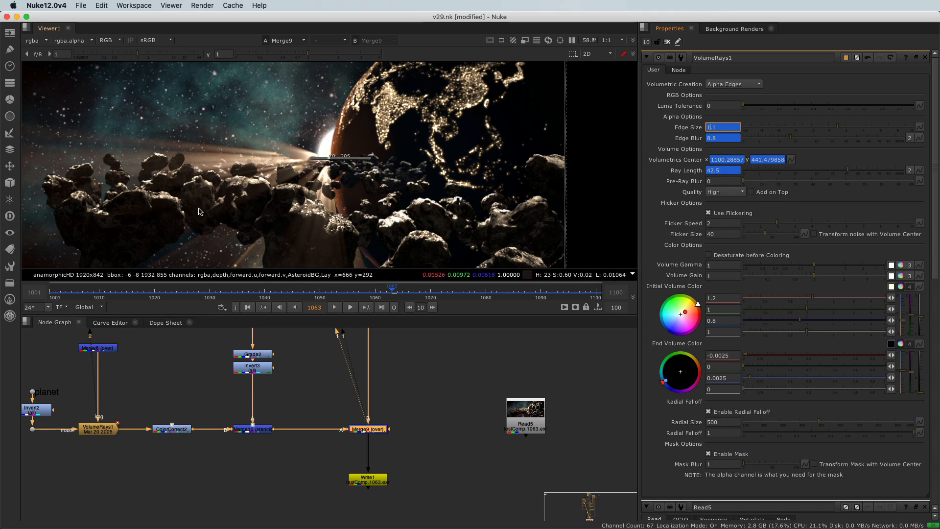
Step: View the Read5 plate while scrubbing to frame 1045, then view Merge9 again
left_click_drag(531, 424, 508, 416)
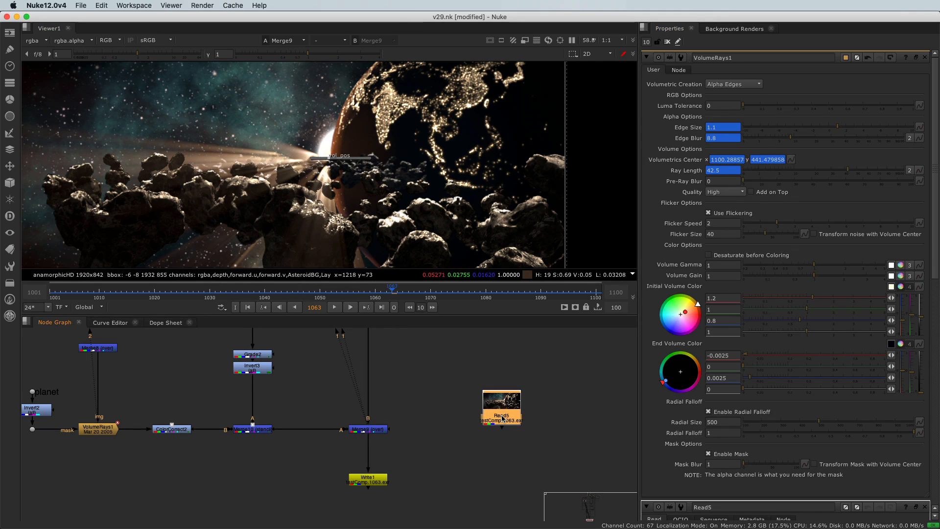
scroll(507, 427, "up", 2)
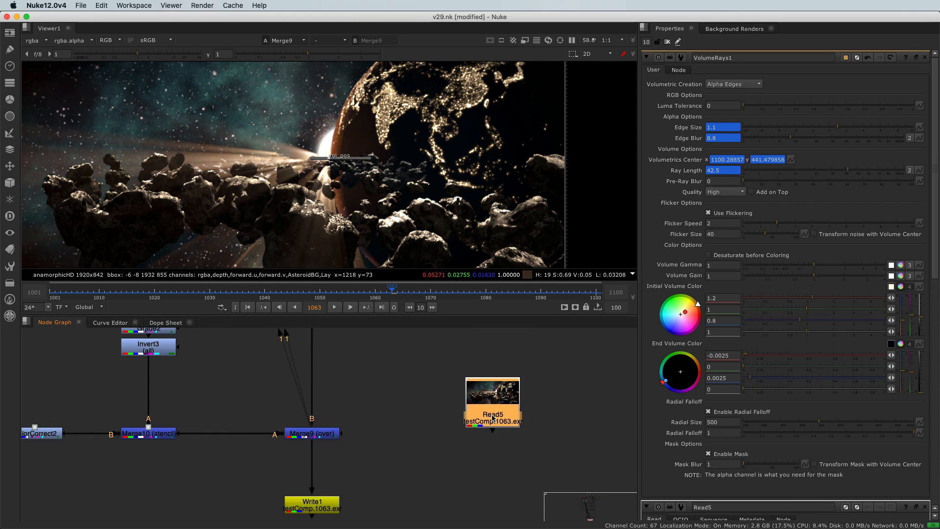
key("1")
left_click_drag(378, 289, 218, 279)
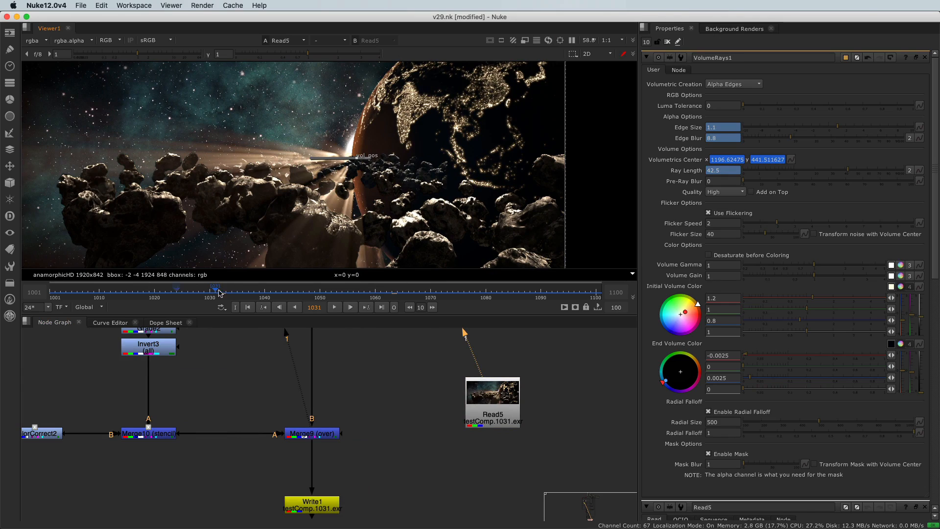
left_click_drag(492, 398, 468, 394)
left_click_drag(216, 291, 294, 294)
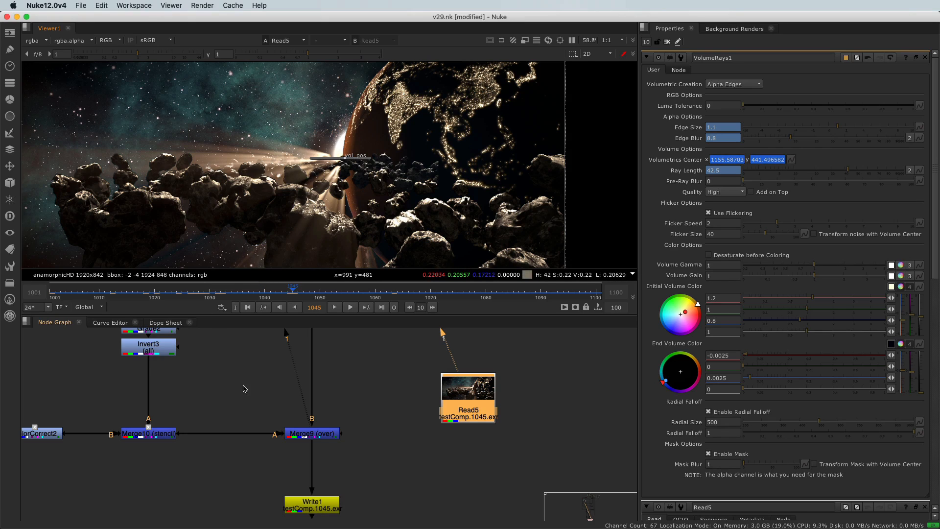
left_click_drag(247, 419, 369, 466)
key("1")
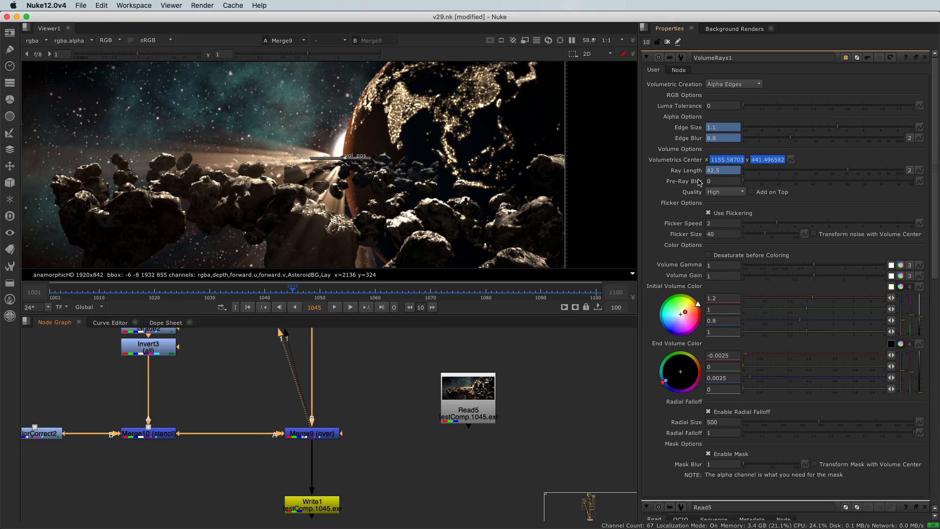
Step: At frame 1045, set Ray Length to 1 and Edge Blur to 24, and zoom in to inspect the rays
left_click_drag(841, 174, 759, 175)
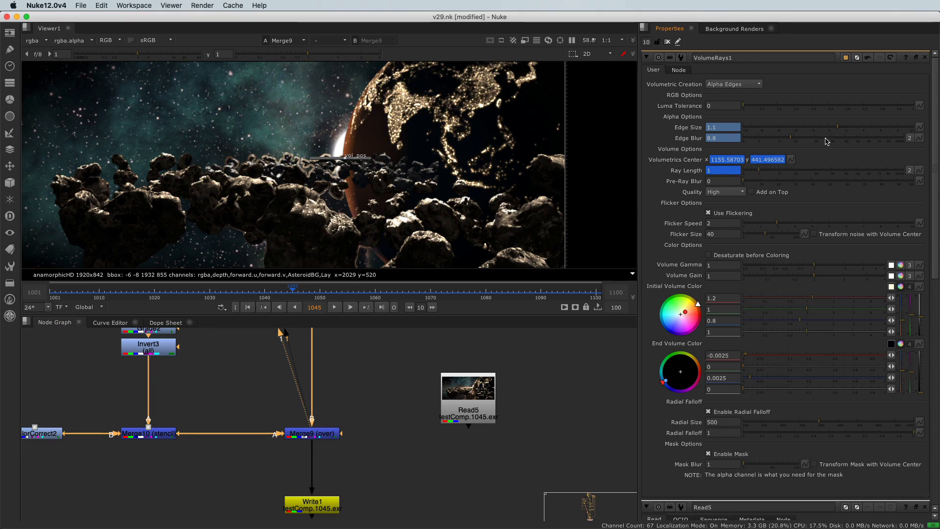
left_click_drag(791, 139, 822, 143)
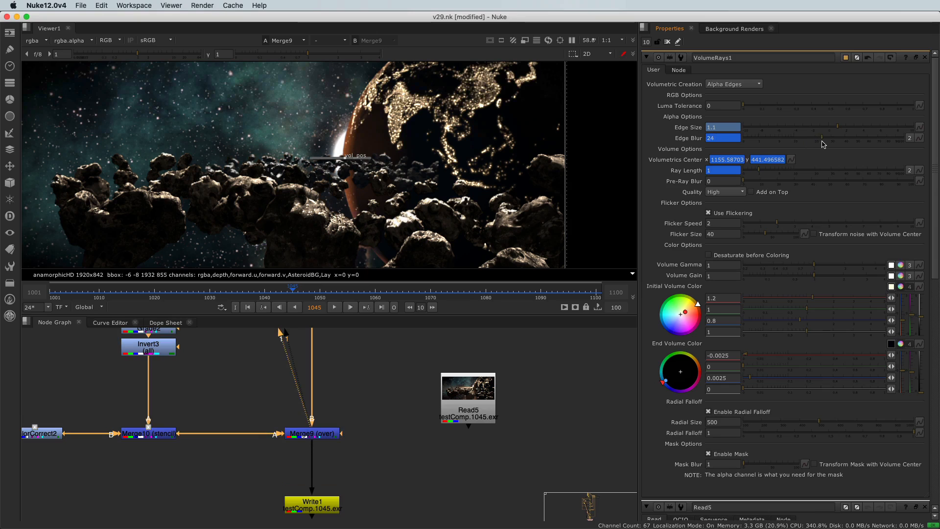
scroll(331, 169, "up", 5)
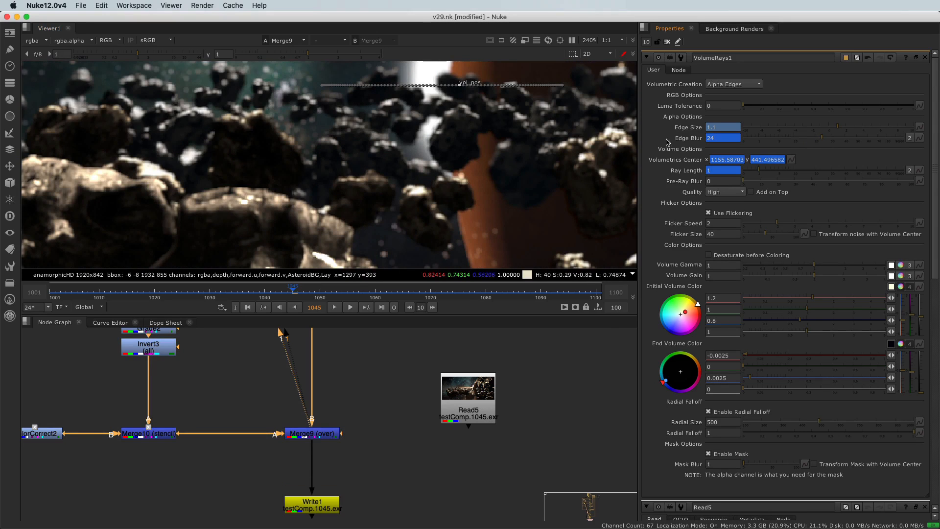
left_click_drag(241, 381, 371, 446)
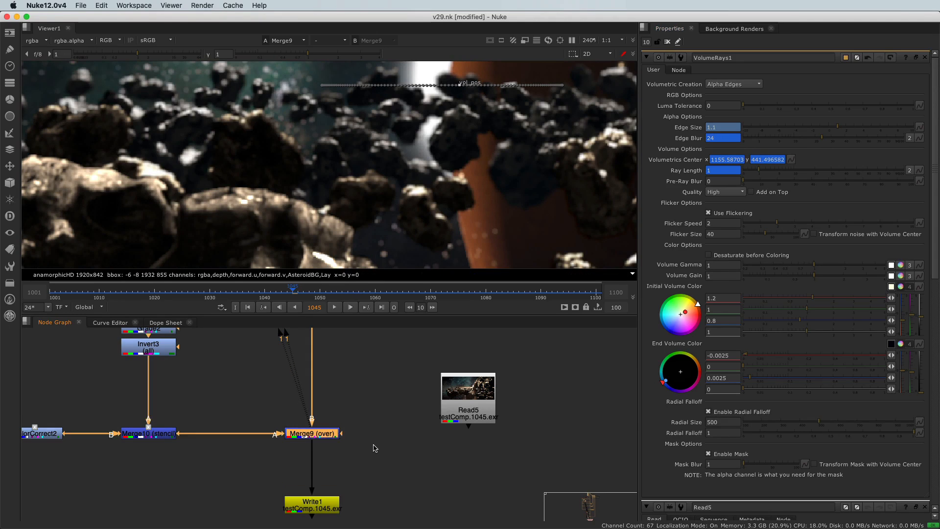
scroll(296, 141, "down", 1)
scroll(296, 142, "down", 2)
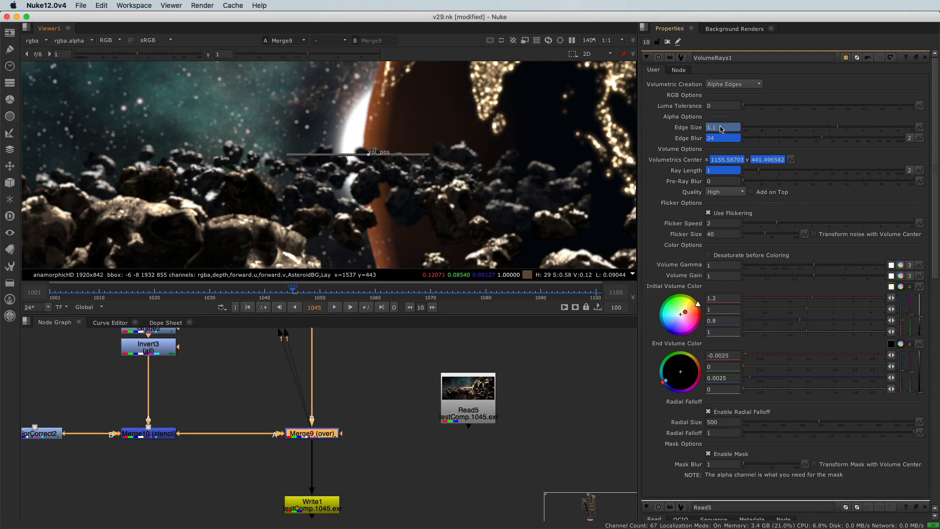
Step: Remove the animation from Edge Size and set Edge Blur to 22 at frame 1045
right_click(721, 127)
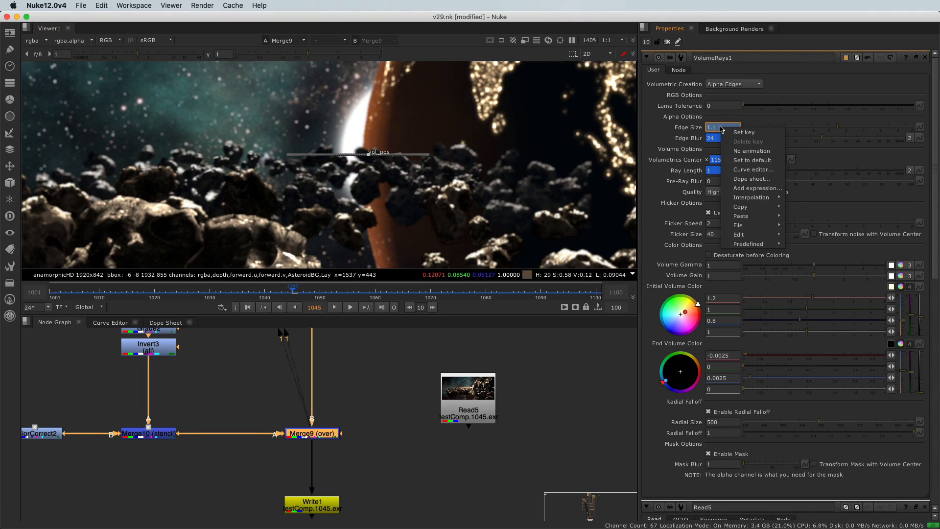
left_click(743, 150)
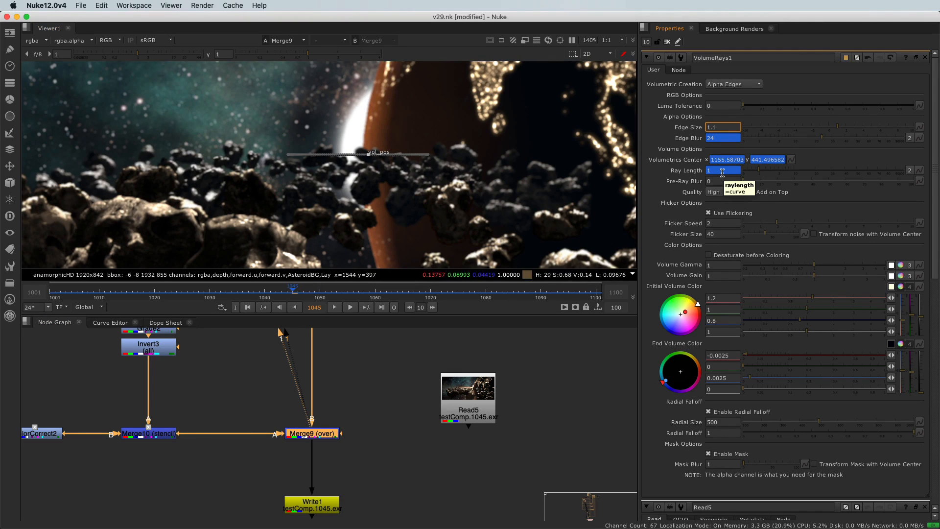
key("Tab")
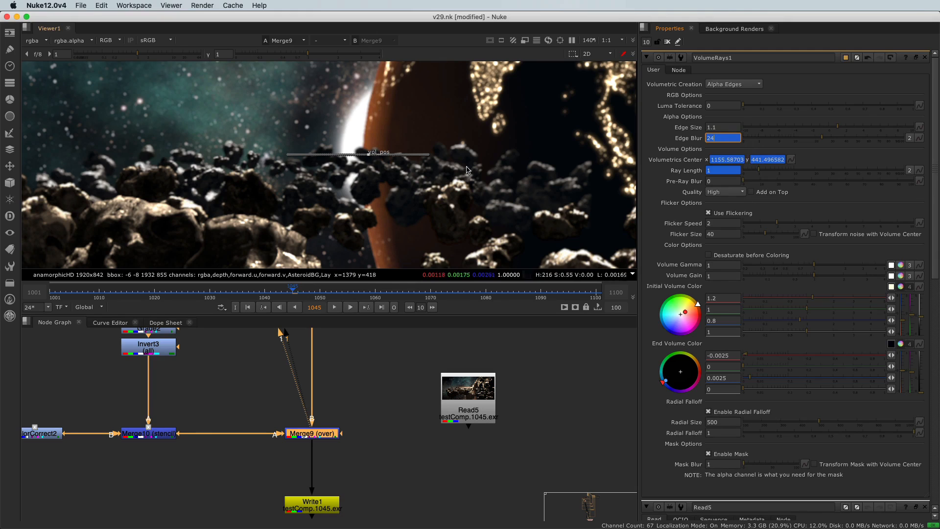
left_click(820, 141)
left_click(809, 138)
left_click(810, 138)
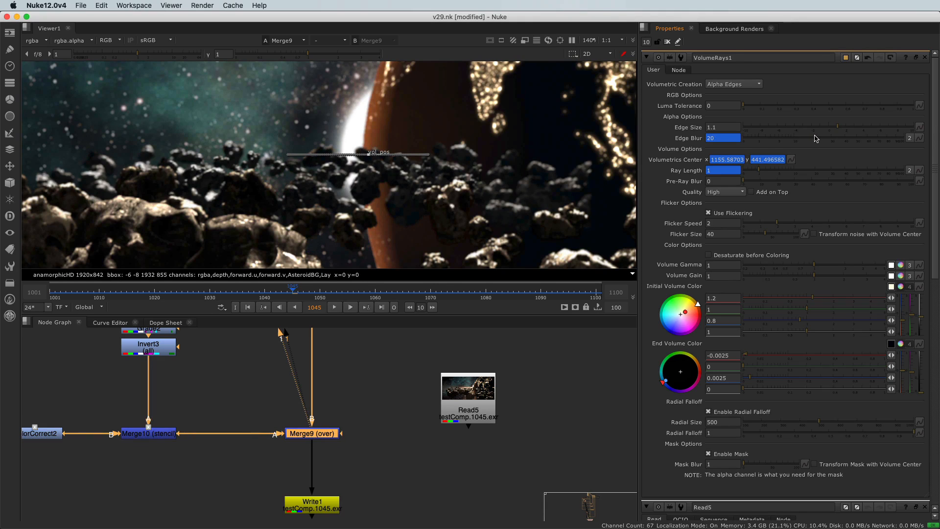
left_click(818, 139)
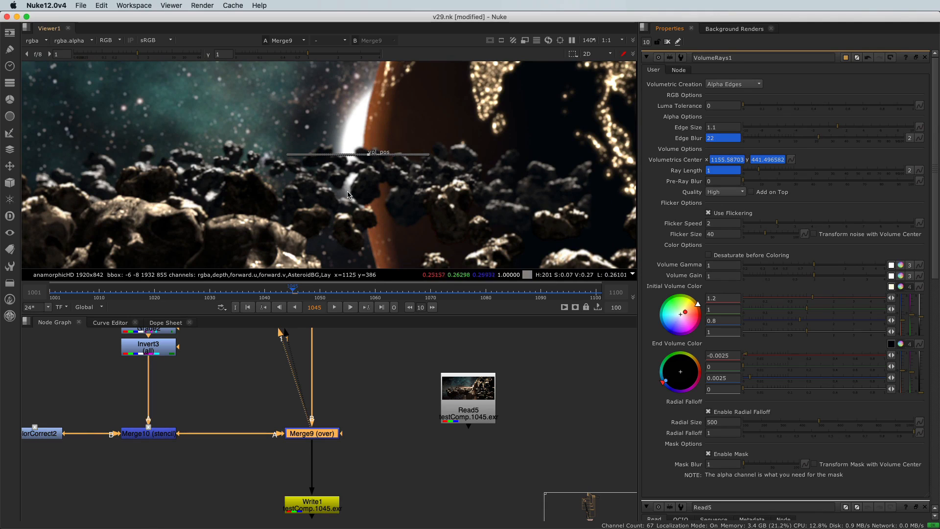
Step: Zoom and pan around the viewer to inspect the light rays with overlays on
scroll(317, 160, "up", 3)
scroll(317, 160, "up", 3)
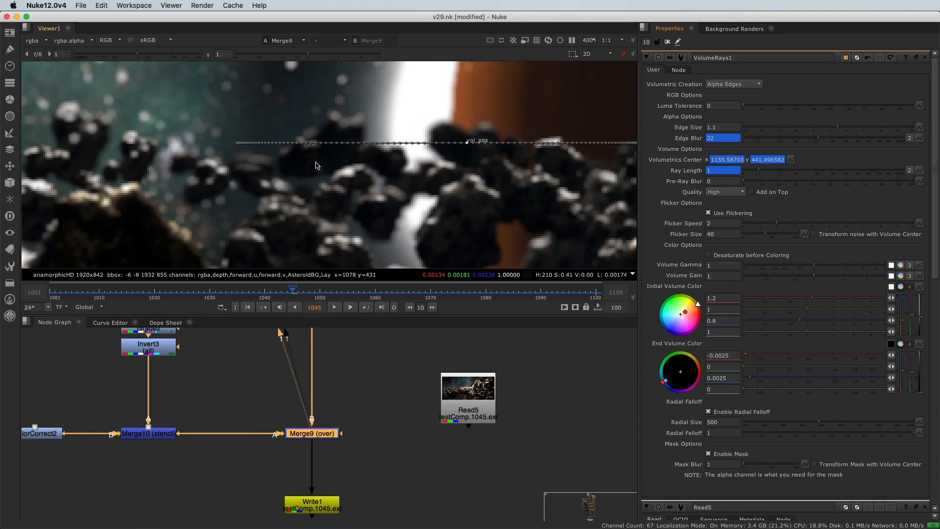
scroll(318, 169, "down", 6)
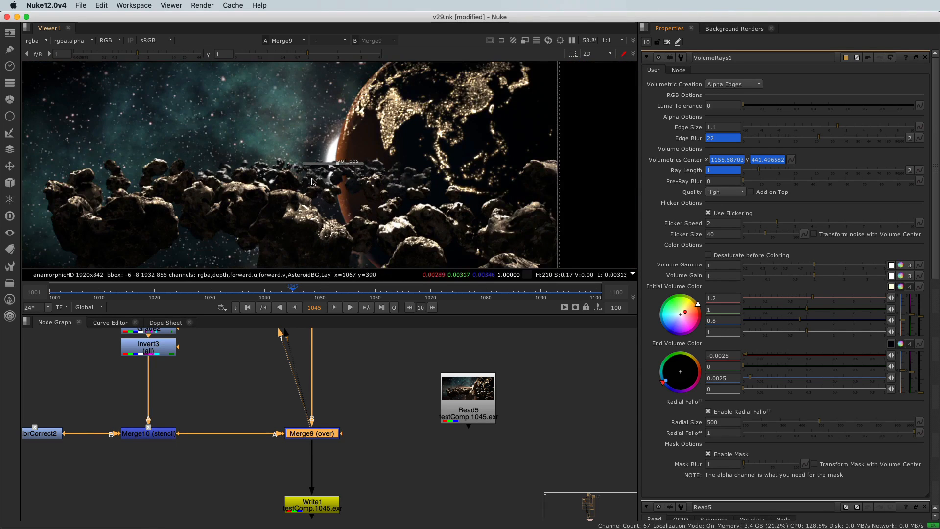
middle_click_drag(320, 177, 342, 170)
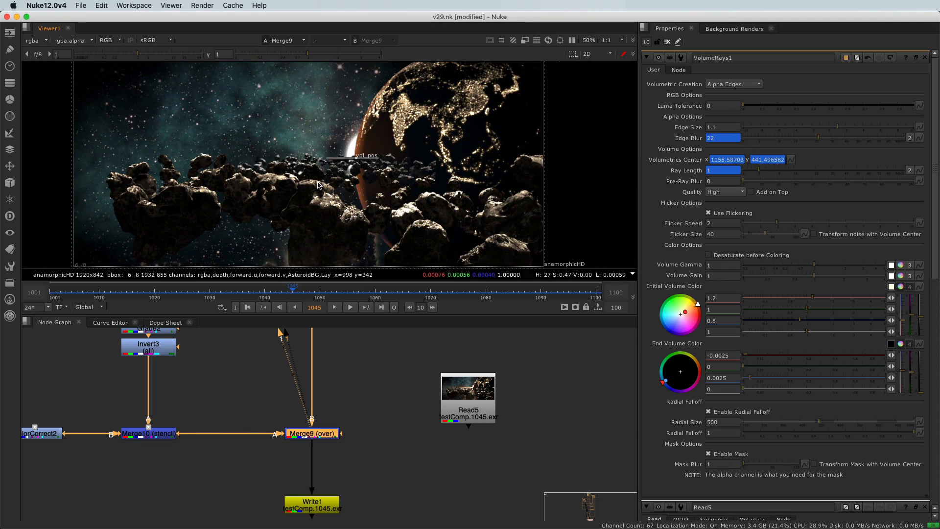
key("o")
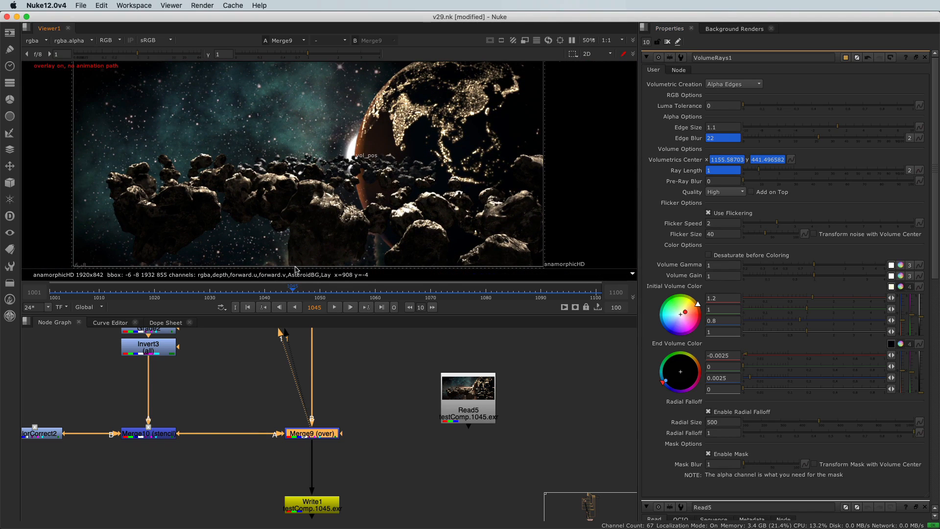
scroll(307, 403, "down", 3)
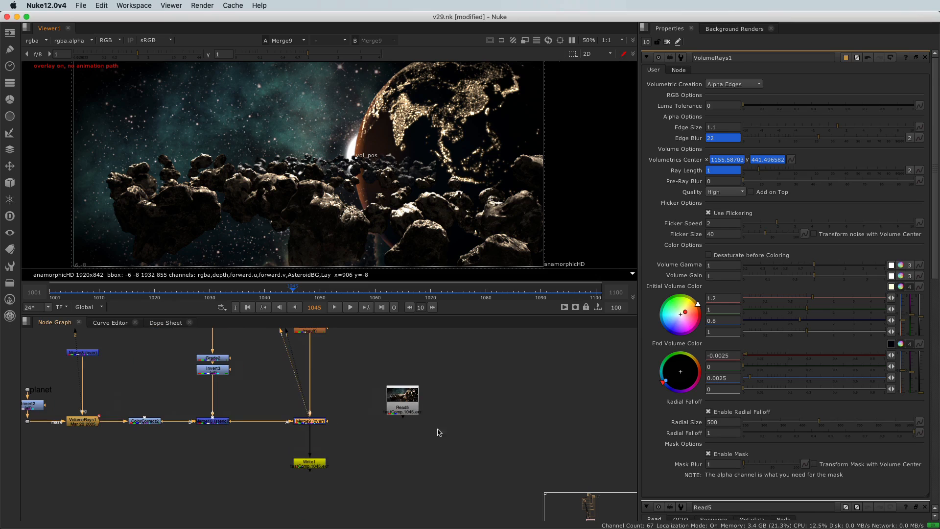
Step: Open the Write1 node's properties and try starting a render
left_click(308, 470)
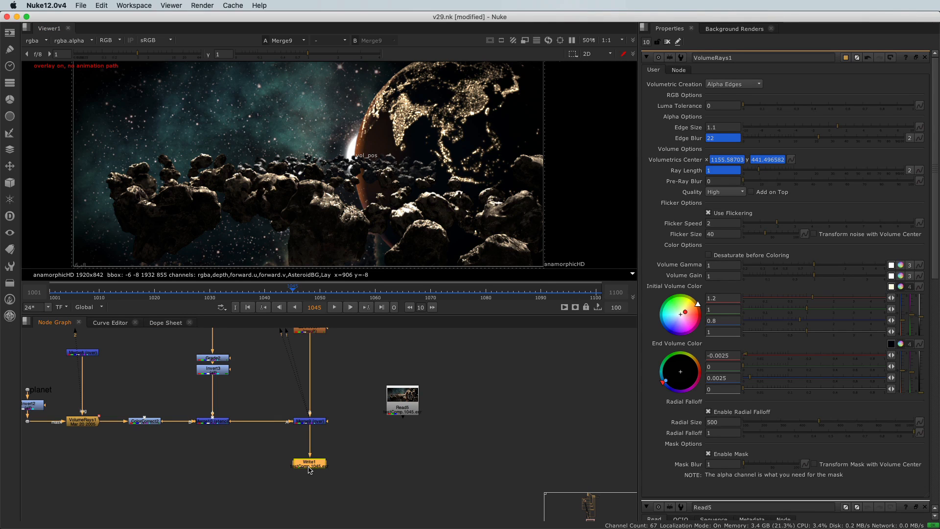
double_click(309, 469)
left_click(747, 297)
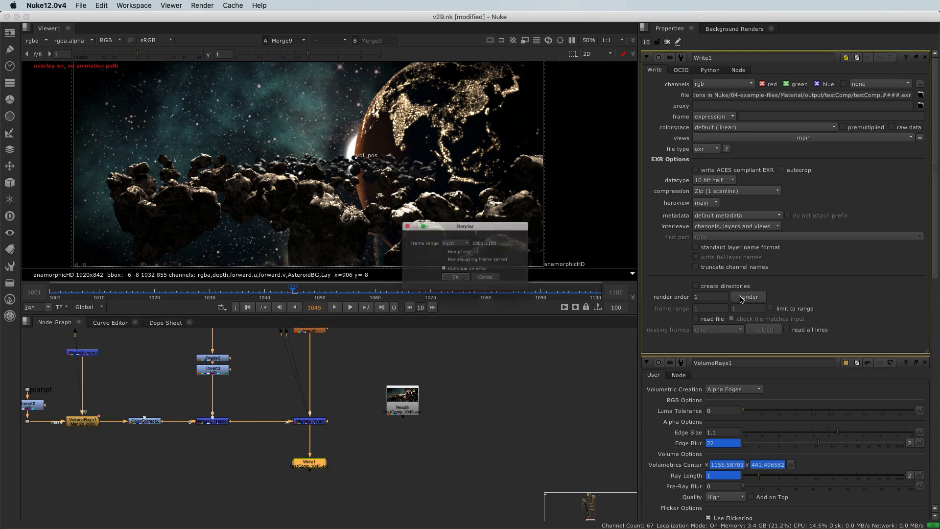
left_click(490, 283)
left_click(302, 475)
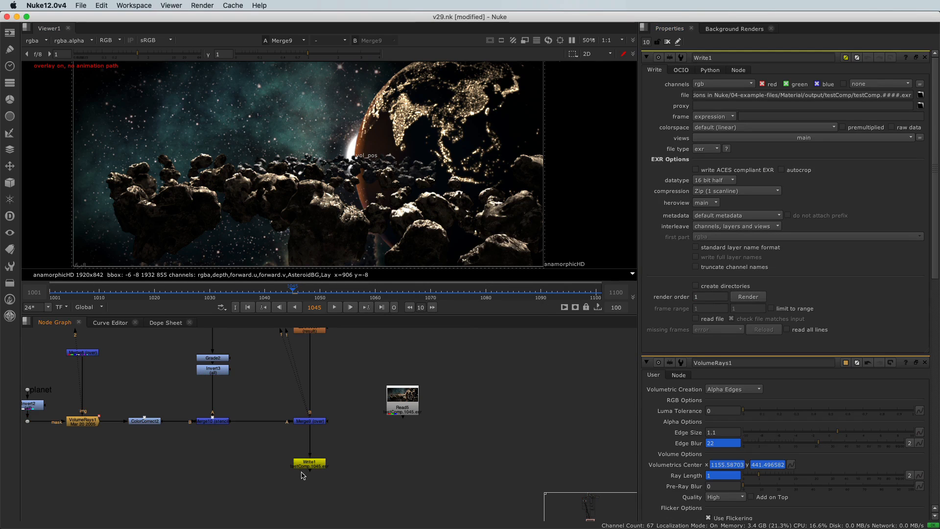
left_click(308, 462)
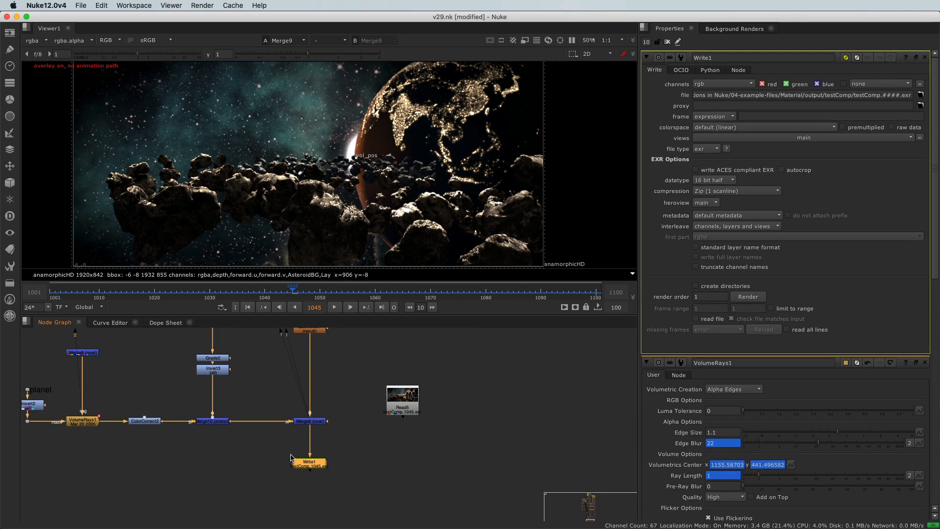
Step: Disable the ZDefocus1 node above Merge9
middle_click_drag(260, 396, 250, 447)
left_click_drag(277, 355, 331, 403)
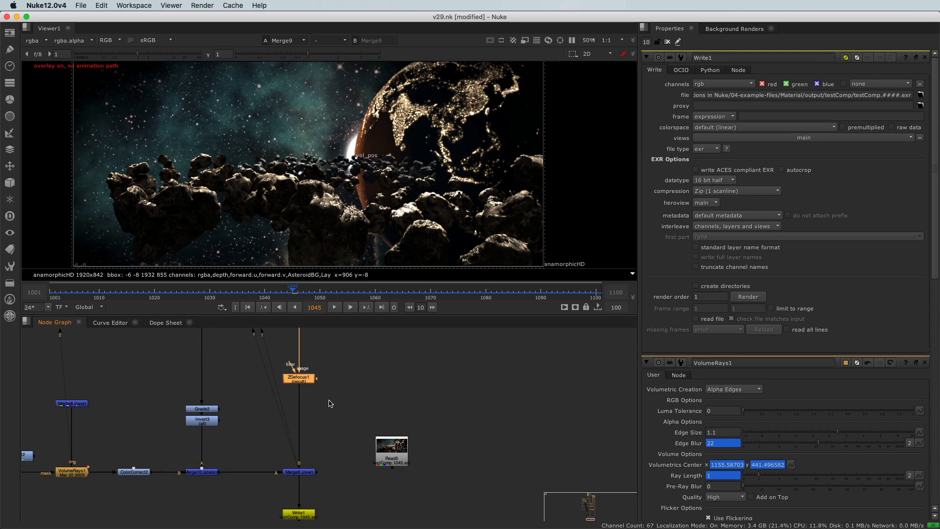
key("d")
Step: Render Write1 over the frame range 1001-1100
middle_click_drag(247, 473, 273, 435)
left_click(333, 480)
left_click(748, 297)
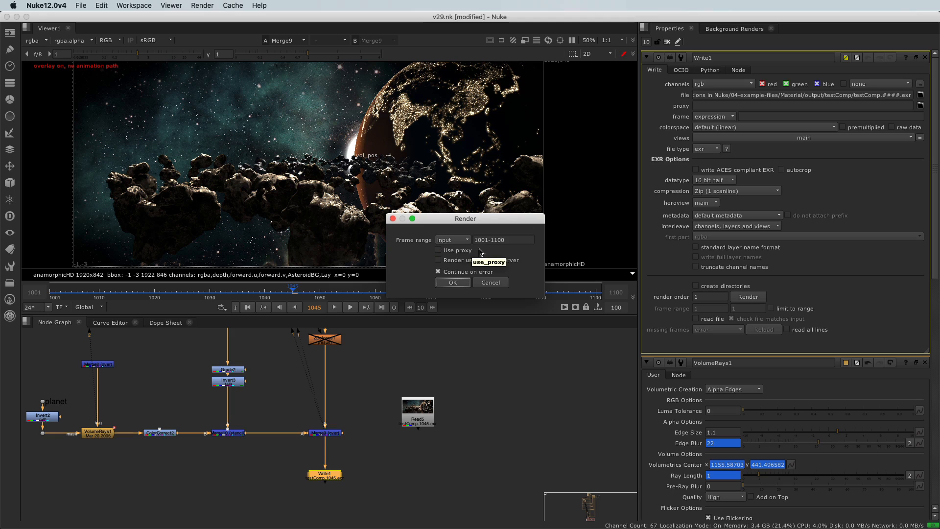
left_click(452, 283)
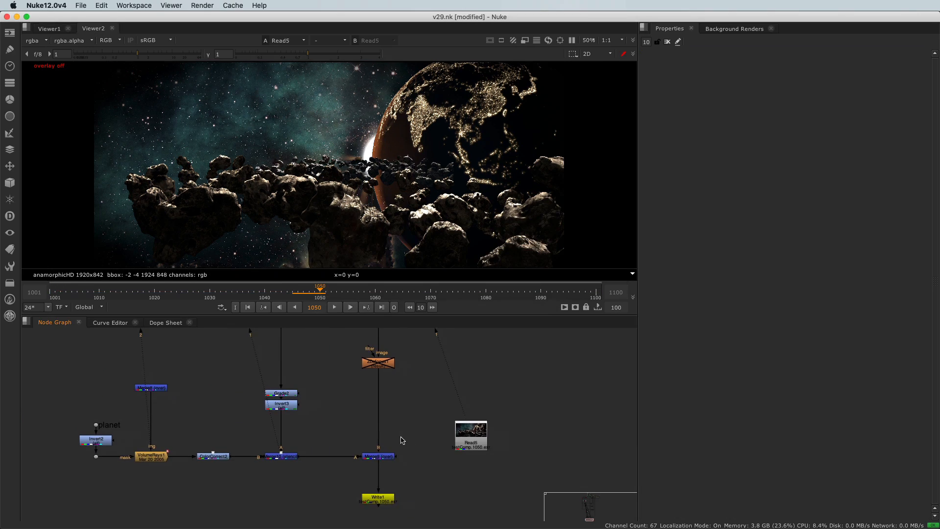
Step: Play back the rendered Read5 frames in the second viewer
left_click_drag(430, 405, 511, 458)
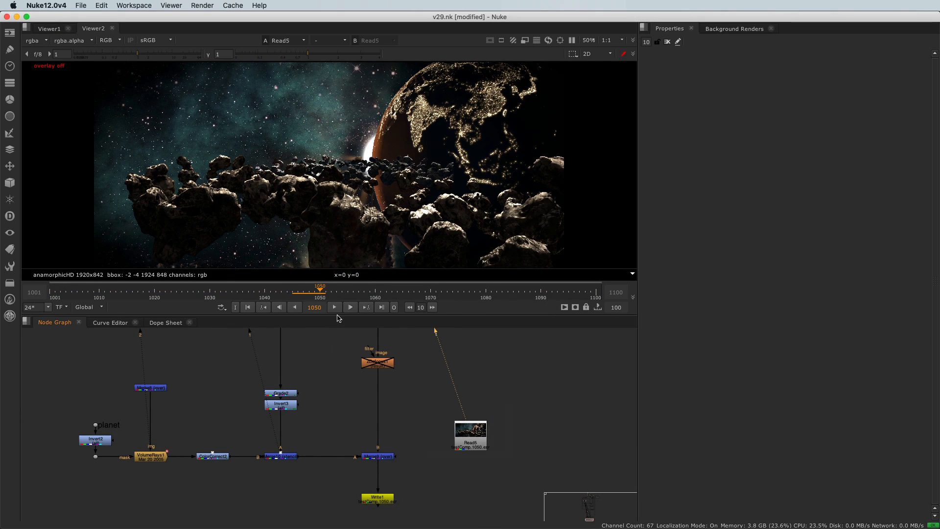
left_click(335, 307)
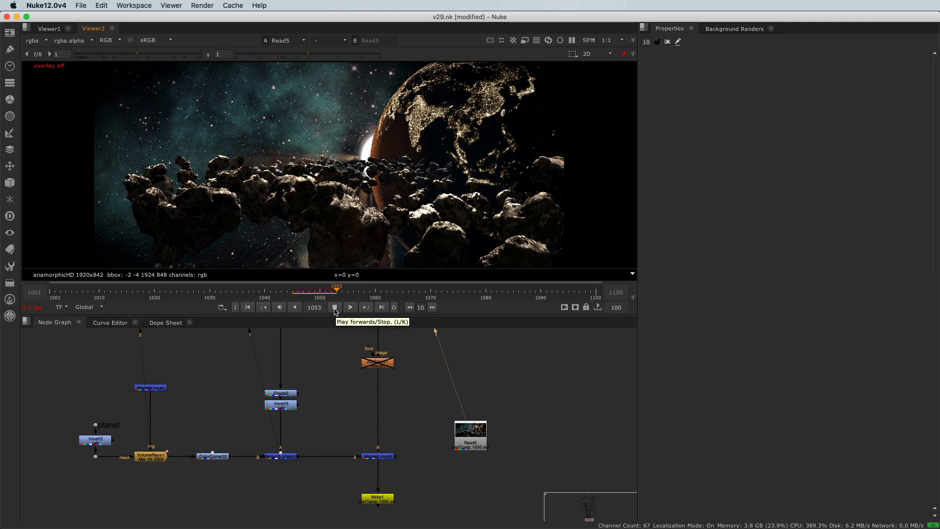
left_click(334, 310)
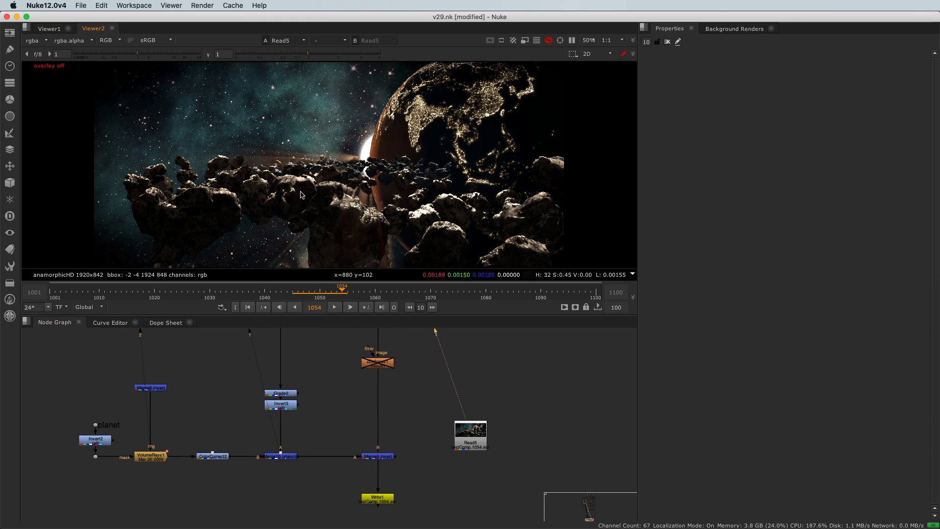
Step: Clear all caches and replay the rendered sequence
left_click(233, 6)
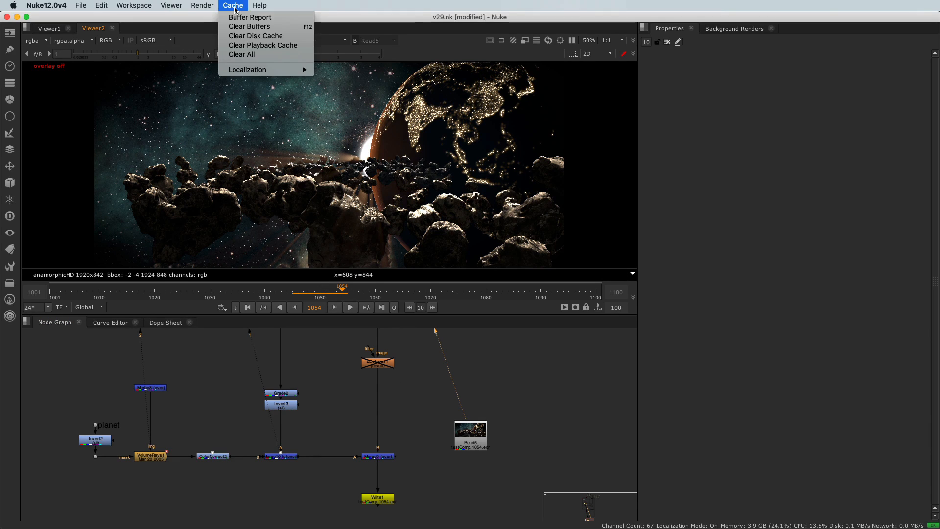
left_click(248, 55)
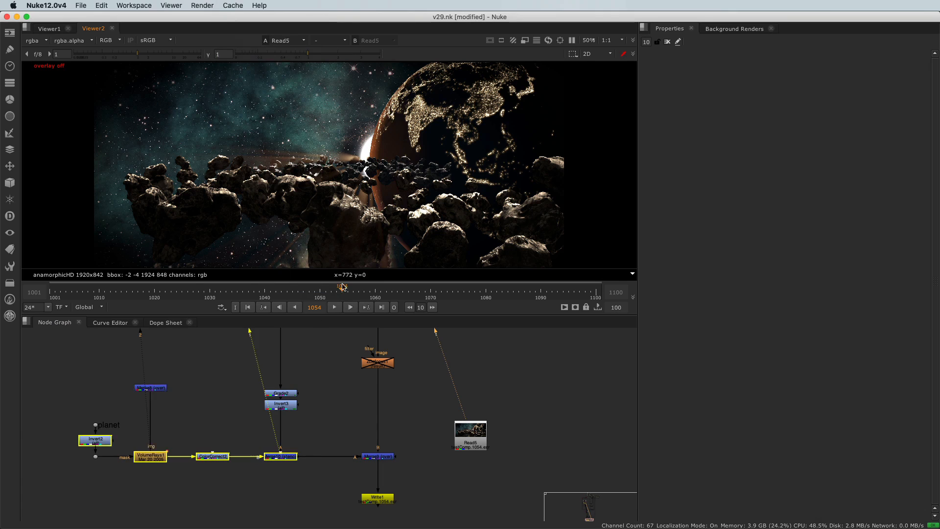
scroll(304, 360, "down", 1)
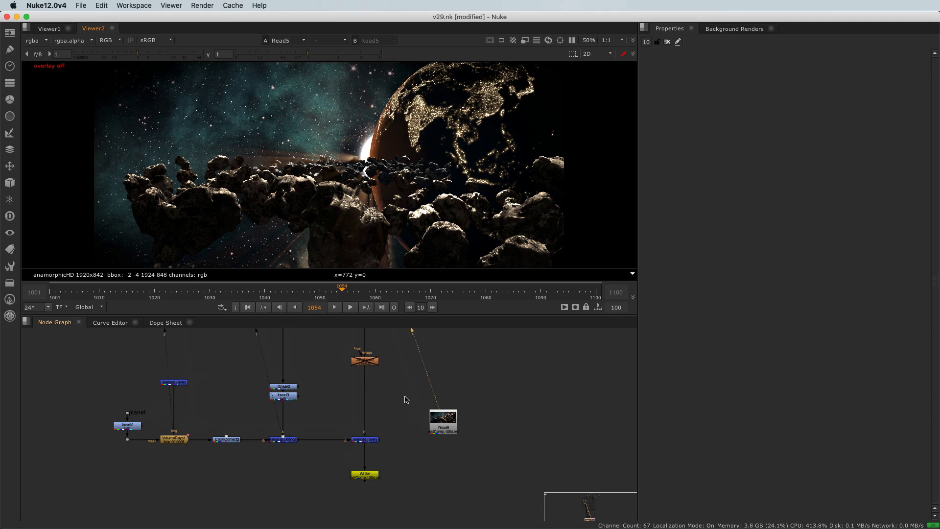
left_click(334, 308)
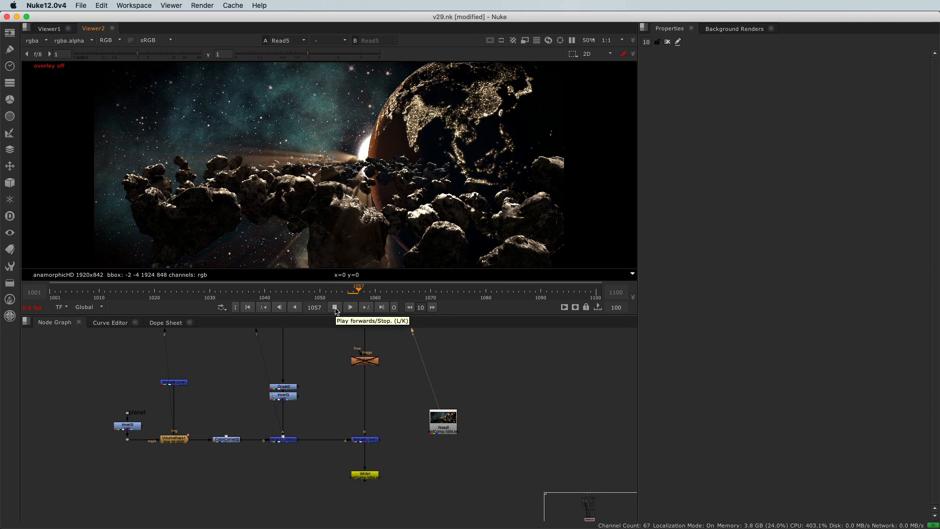
left_click(335, 308)
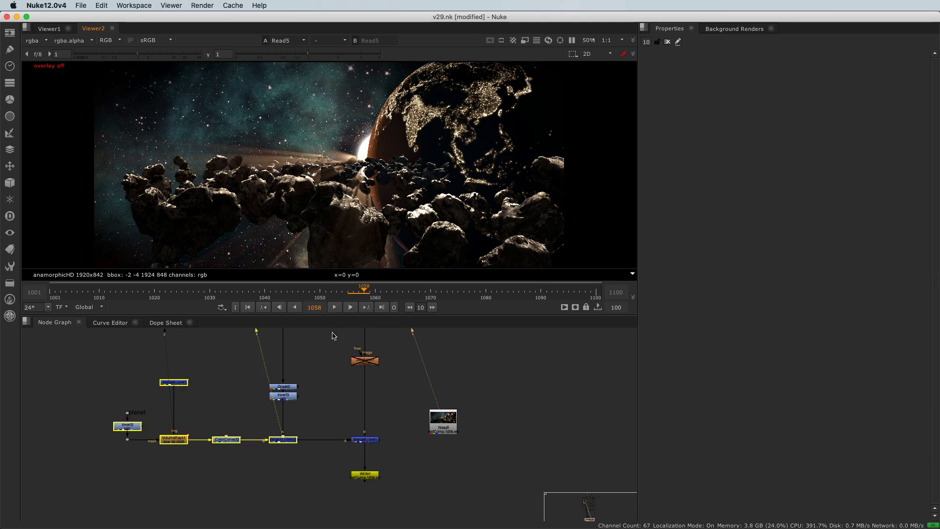
Step: Open a new comp and copy the Read5 node into it
left_click_drag(454, 423, 461, 410)
scroll(462, 414, "up", 3)
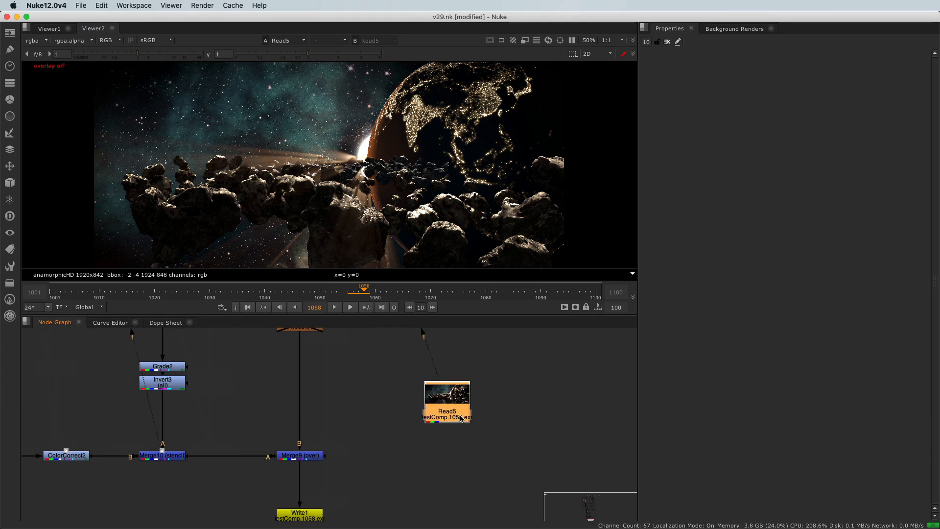
left_click(411, 407)
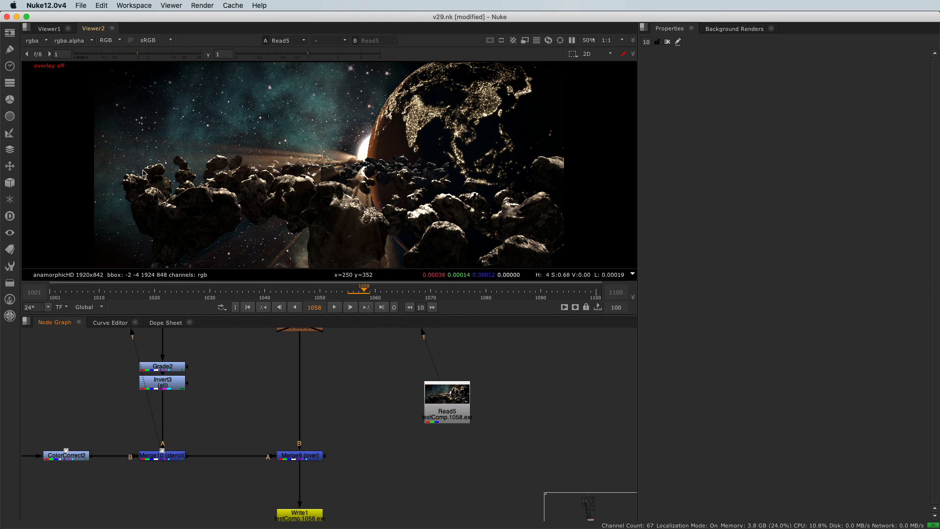
left_click(80, 6)
left_click(84, 20)
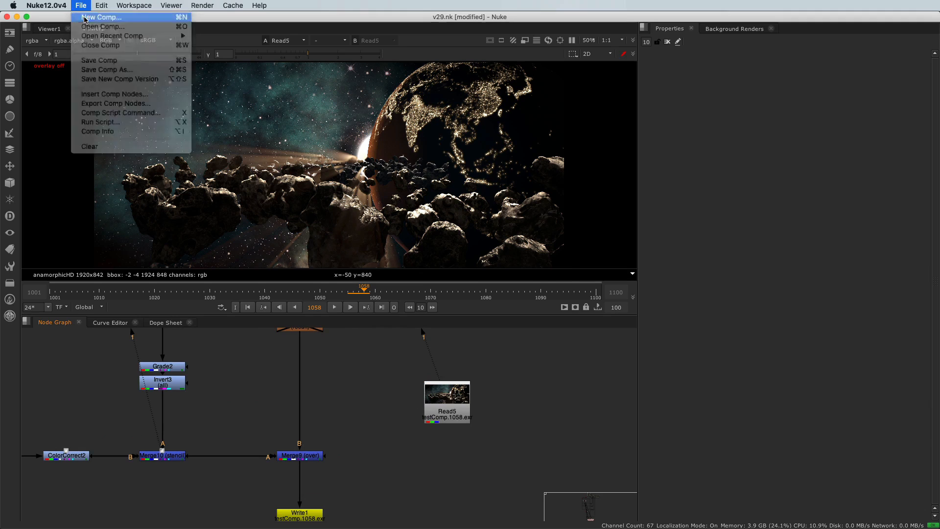
left_click_drag(376, 360, 489, 448)
key("super+c")
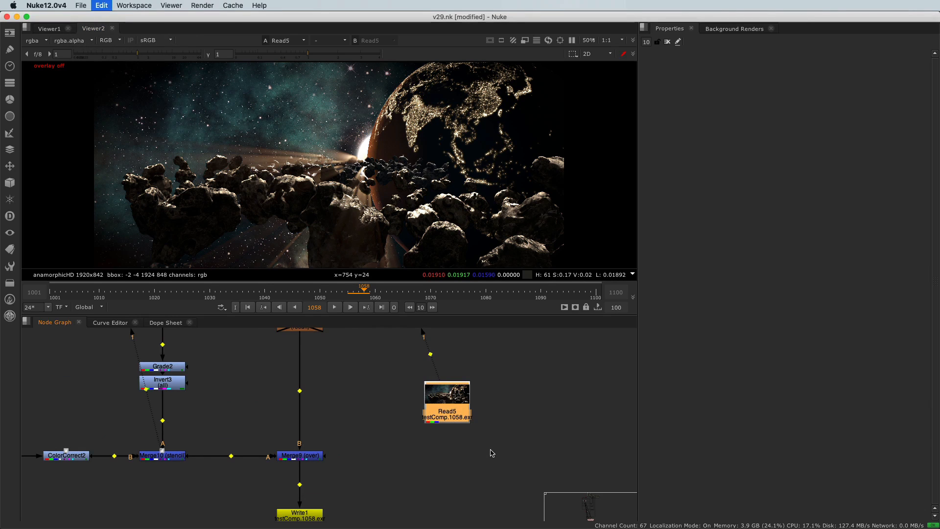
key("super+v")
Step: View Read5 and set the new comp's project frame range to 1001 to 1100
key("1")
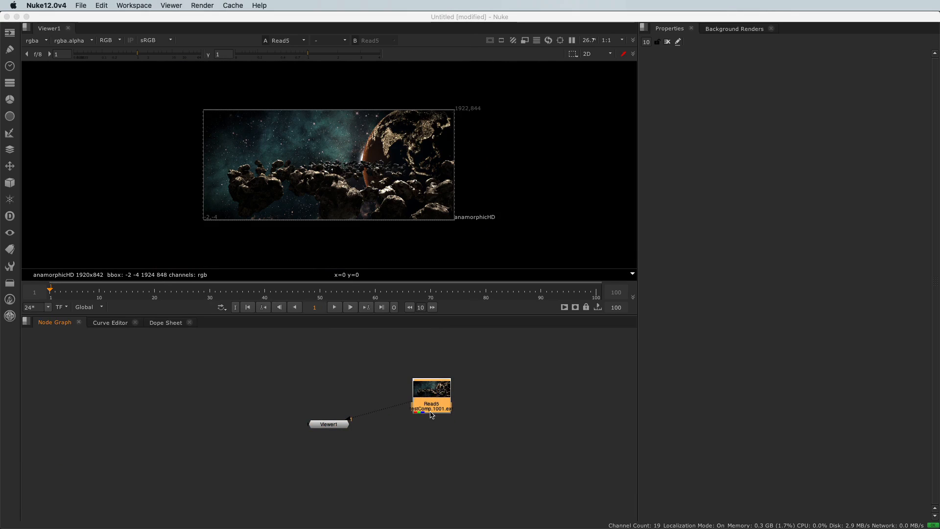
double_click(432, 406)
left_click(511, 398)
key("s")
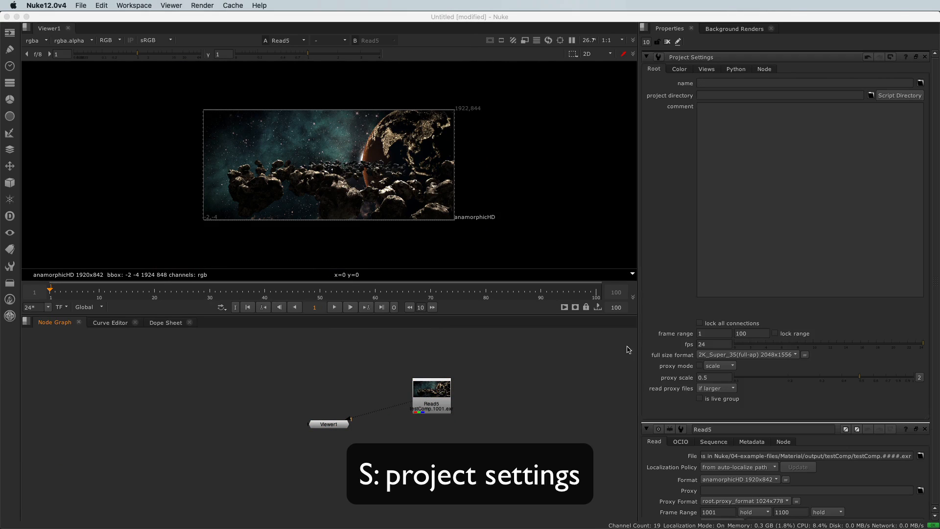
left_click(715, 334)
type("001")
key("Tab")
type("1100")
key("Return")
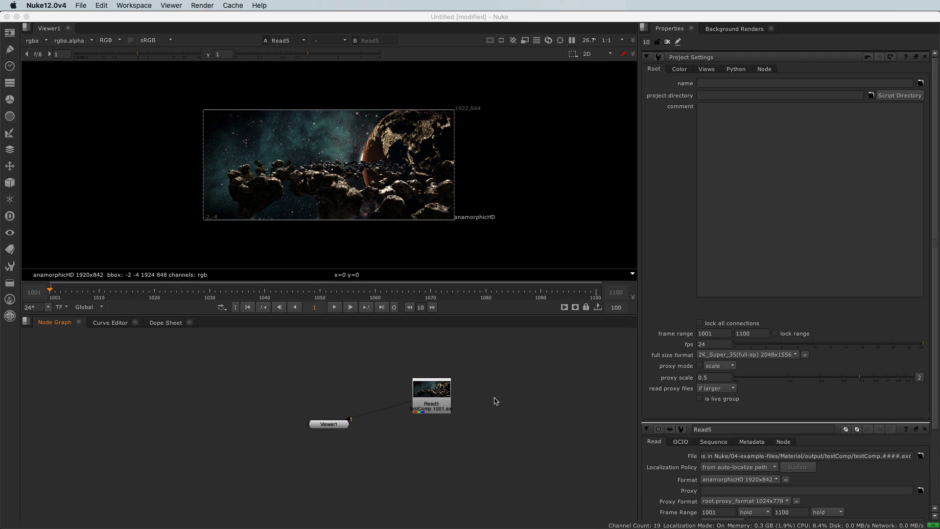
Step: Play the Read5 sequence from frame 1015 in a maximized viewer
left_click(438, 411)
left_click(328, 424)
left_click(136, 293)
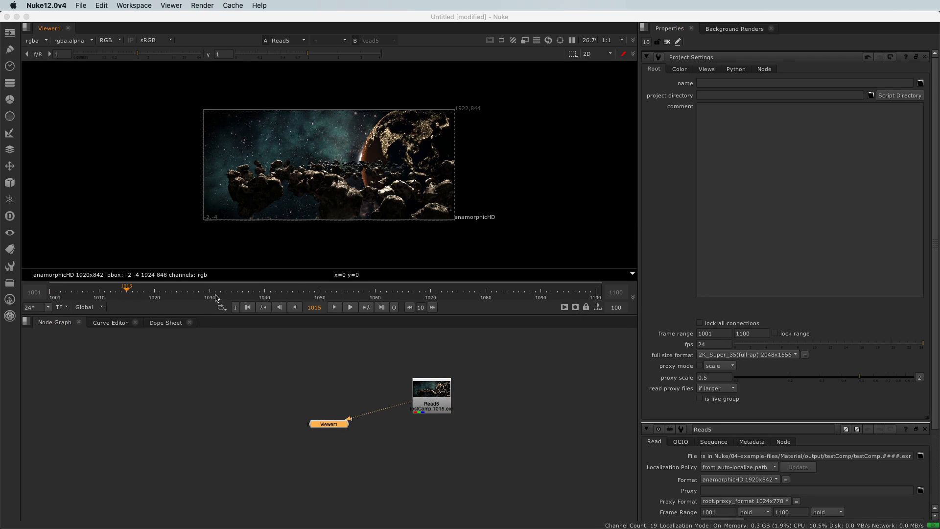
left_click(335, 307)
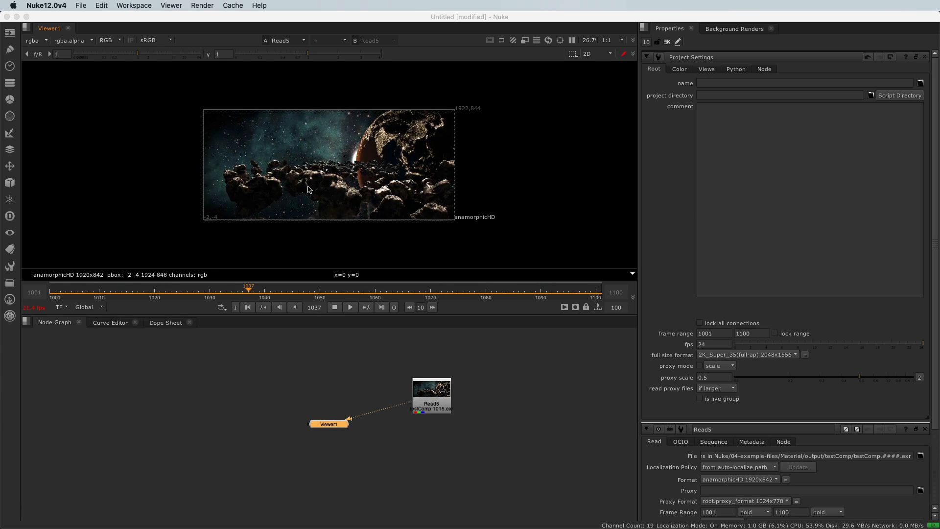
key("space")
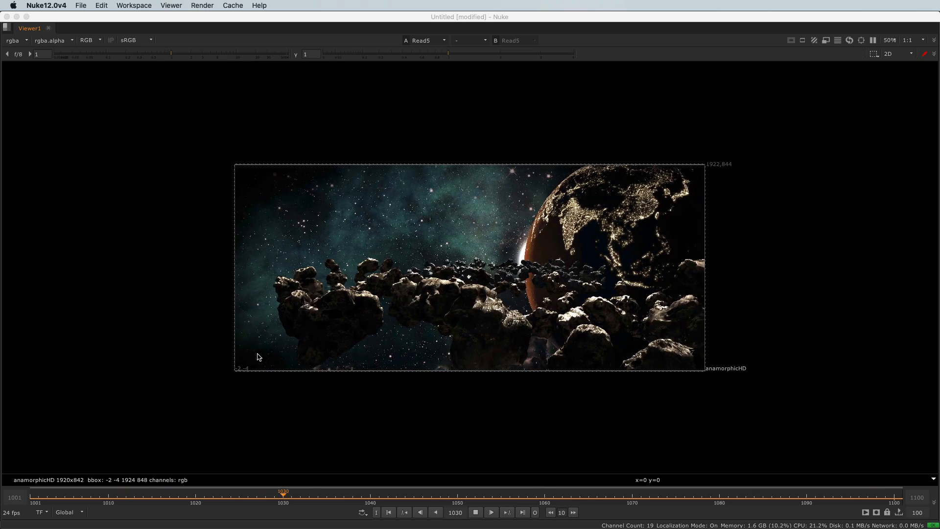
Step: Stop playback and scrub through the rendered Read5 sequence in the new comp
left_click(475, 511)
left_click_drag(35, 498, 146, 502)
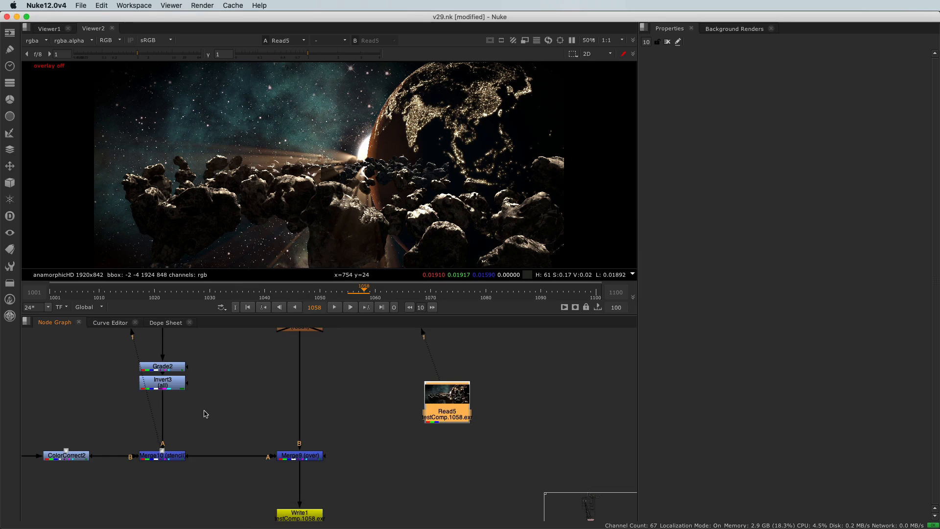
Step: Open VolumeRays1's properties and switch the node graph pane to the Dope Sheet
scroll(191, 416, "down", 3)
scroll(147, 416, "up", 6)
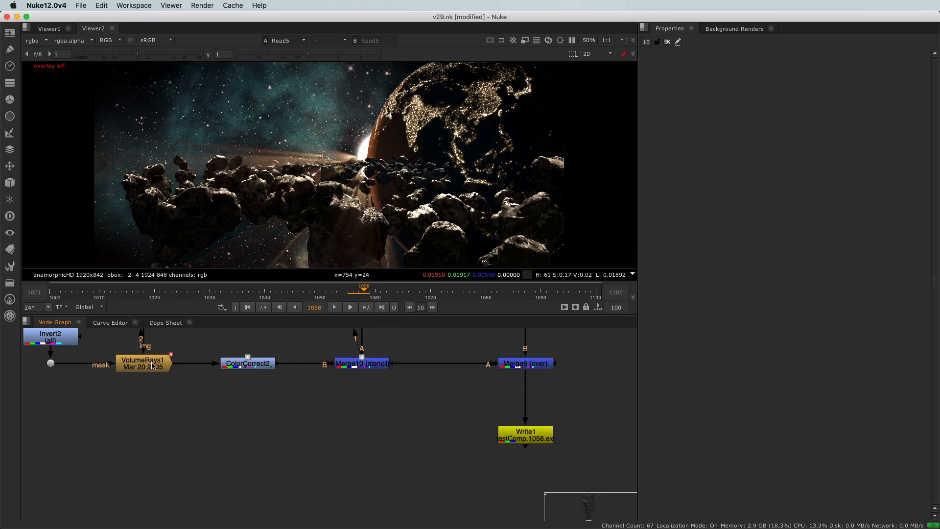
double_click(153, 365)
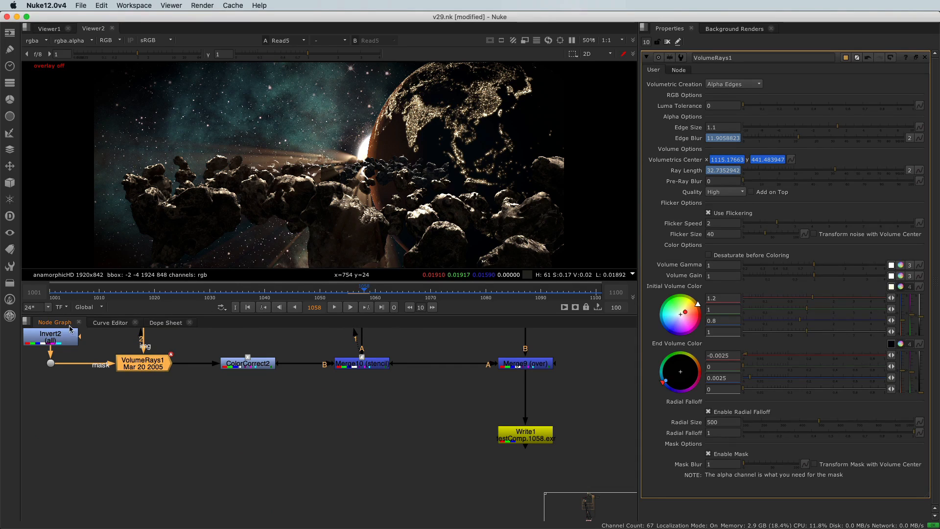
left_click(25, 322)
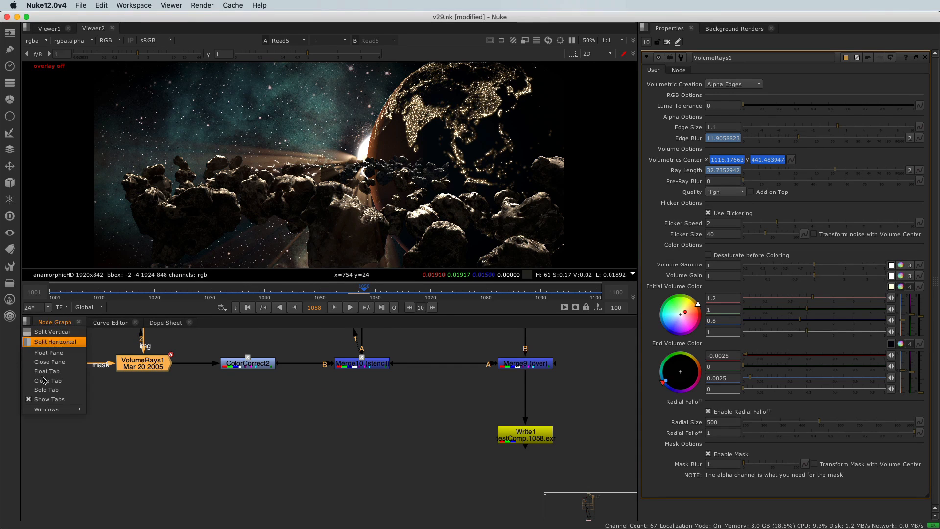
mouse_move(56, 414)
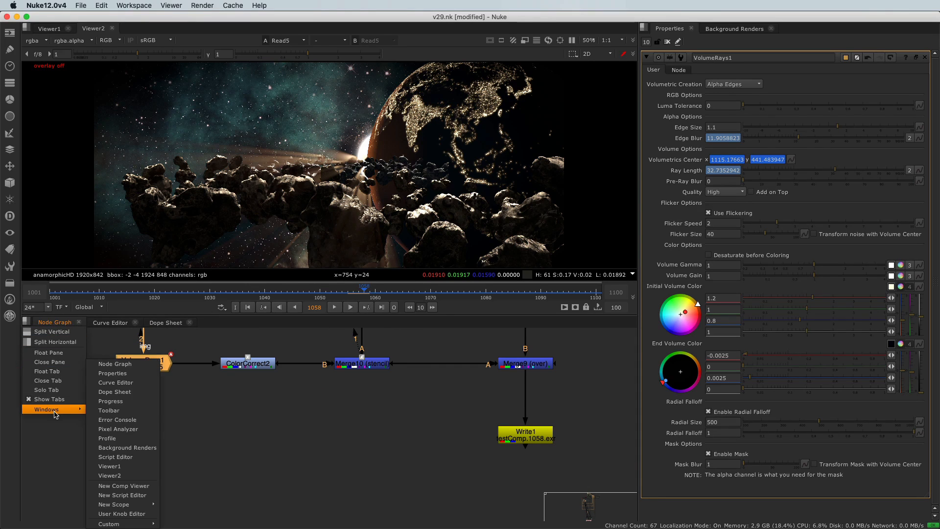
left_click(114, 392)
scroll(550, 387, "up", 5)
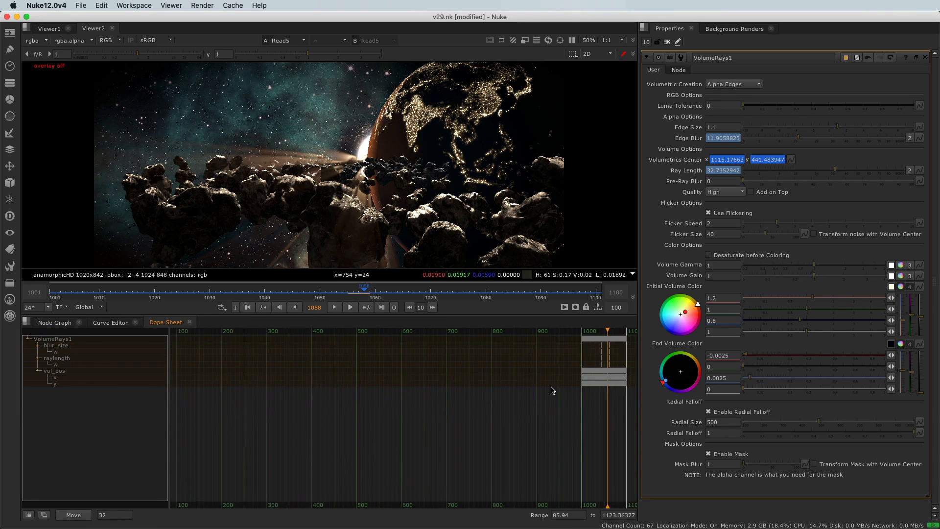
Step: In the Dope Sheet, select the blur_size and raylength keyframes and move them 31 frames earlier
middle_click_drag(558, 382, 463, 355)
scroll(479, 362, "up", 9)
scroll(482, 364, "up", 2)
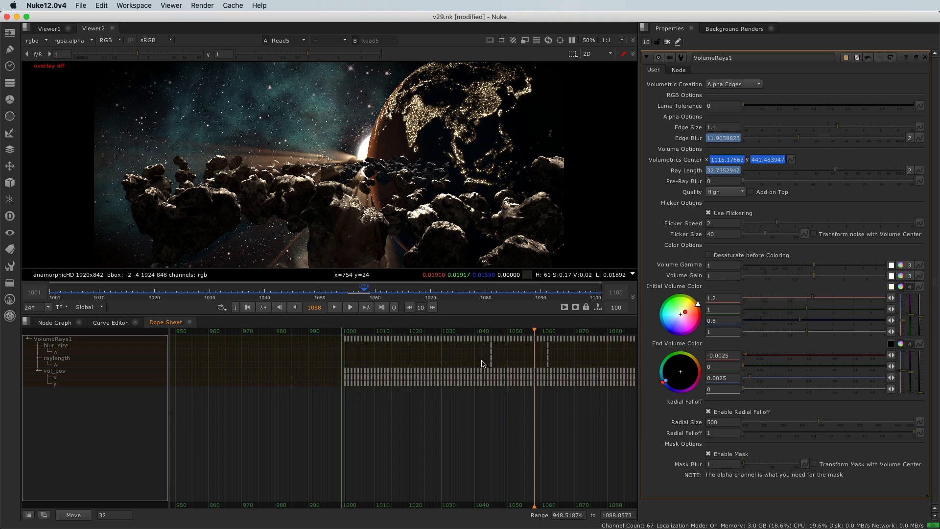
scroll(473, 357, "up", 4)
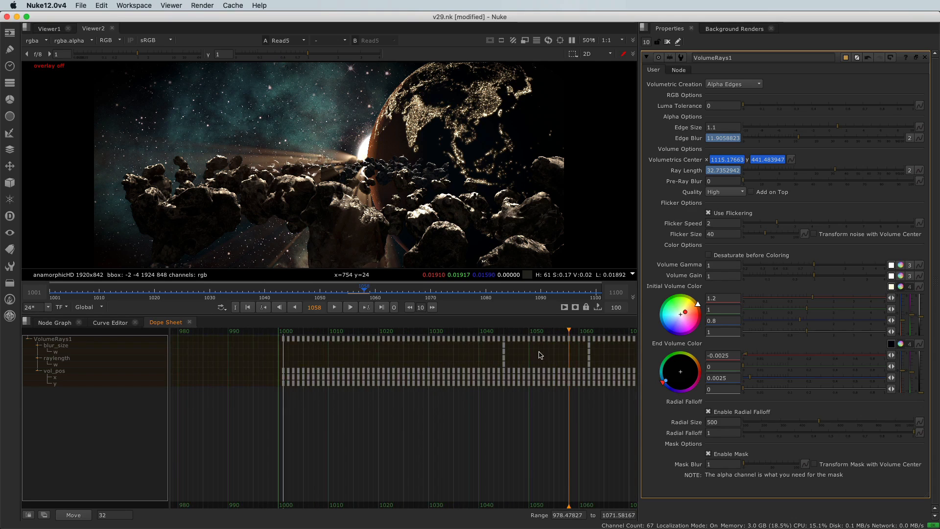
left_click(56, 353)
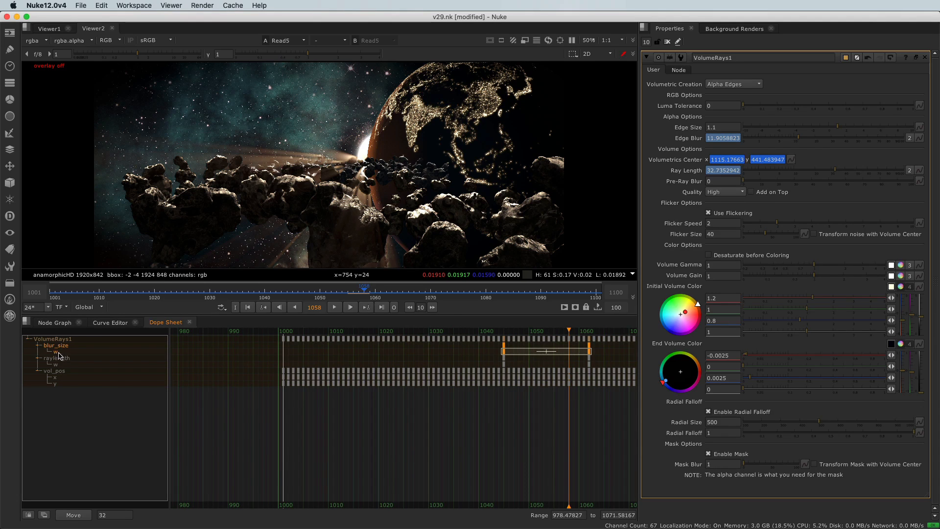
left_click(65, 364)
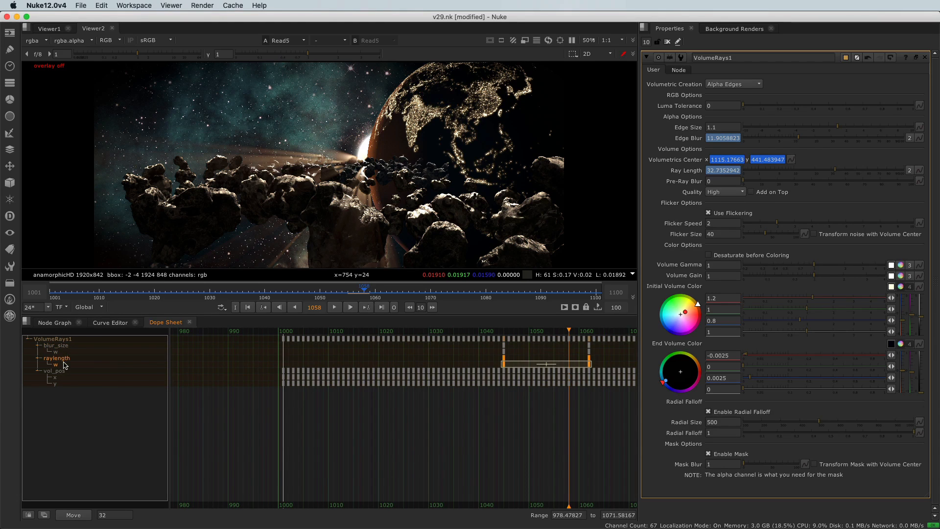
left_click_drag(485, 350, 509, 367)
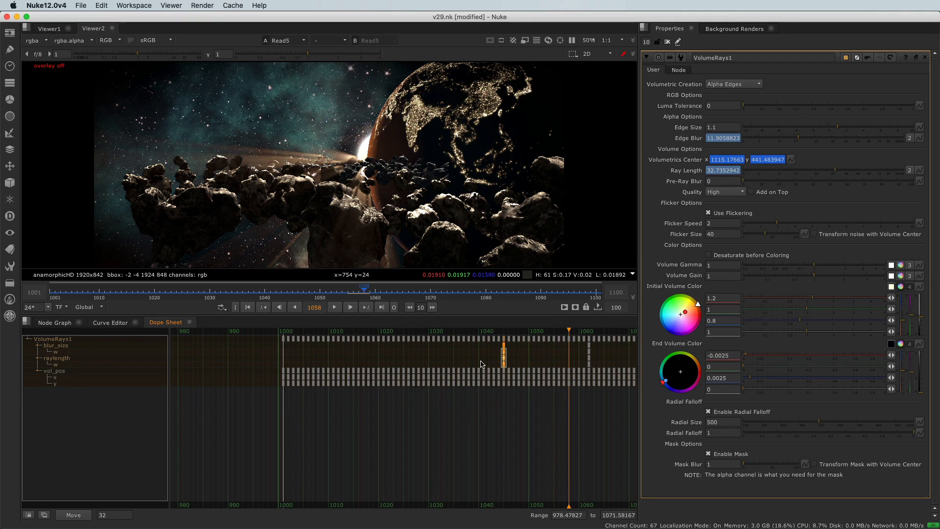
left_click_drag(505, 359, 350, 364)
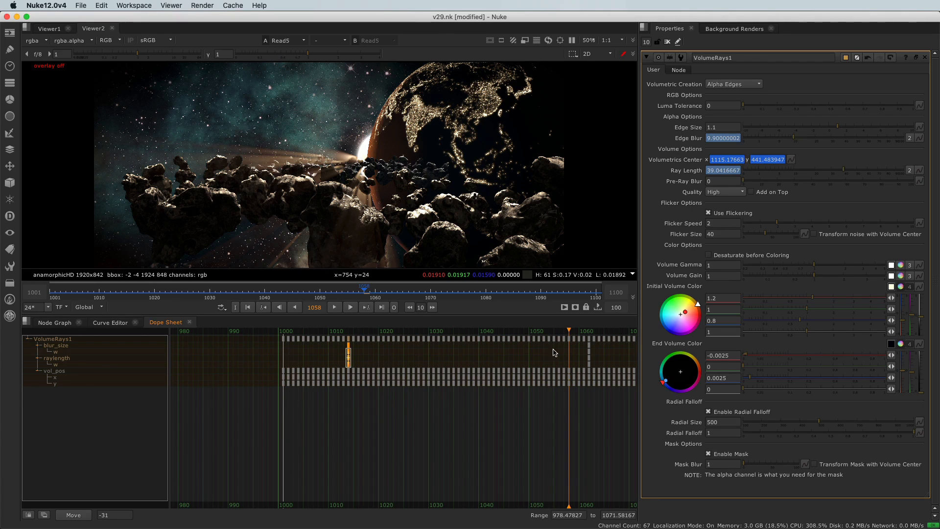
Step: Go to frame 1014, return to the Node Graph and view Merge9 in the viewer
left_click_drag(569, 336, 346, 341)
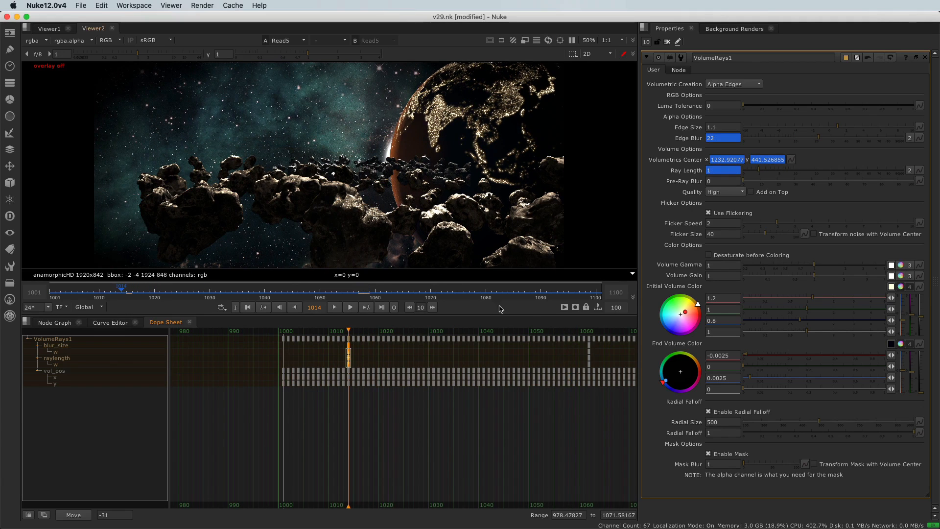
left_click(53, 323)
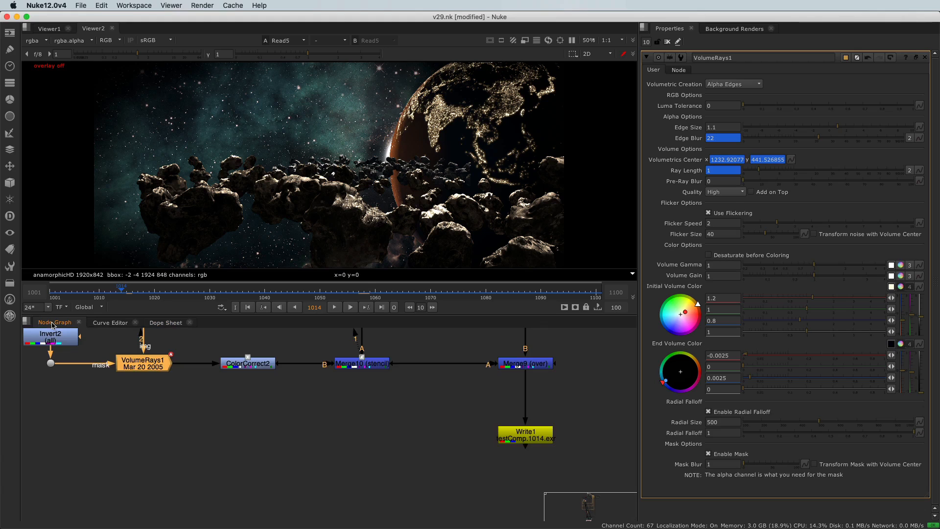
scroll(258, 420, "down", 4)
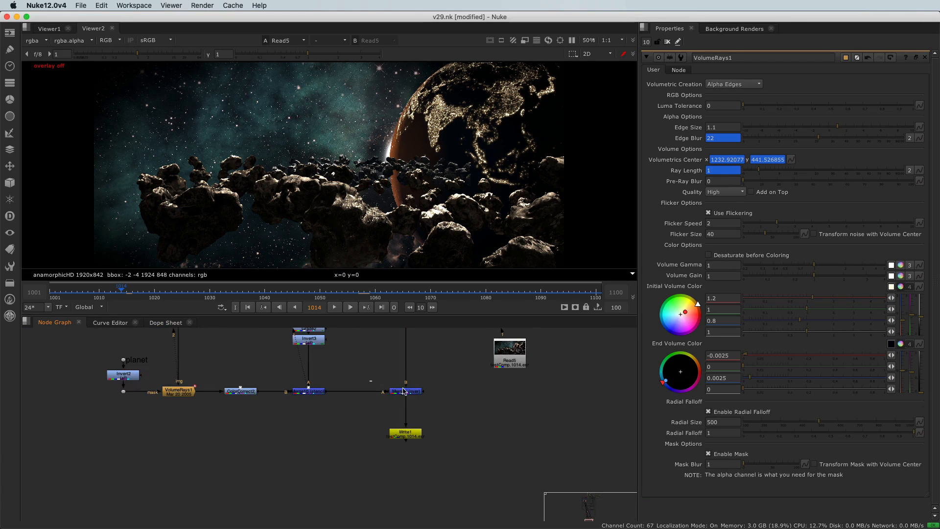
key("1")
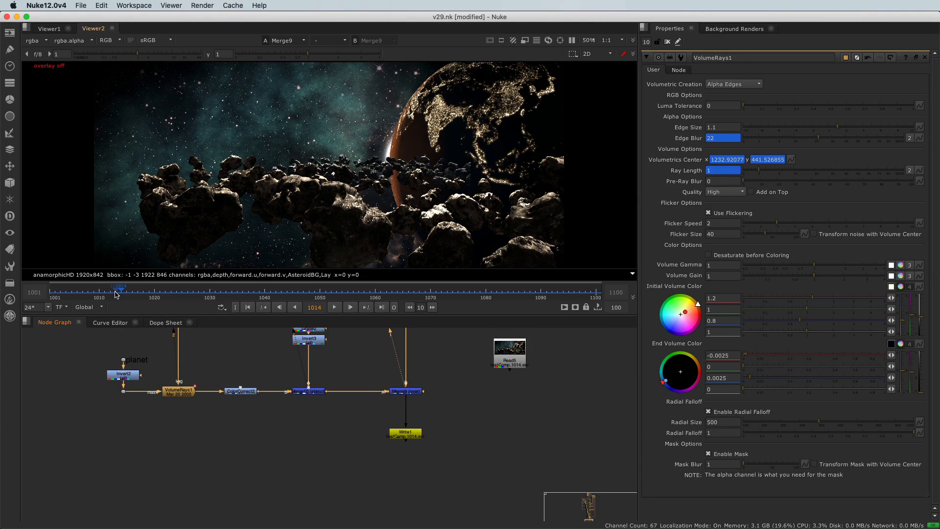
Step: Set the timeline in point at frame 1013 and the out point at frame 1067
left_click(114, 295)
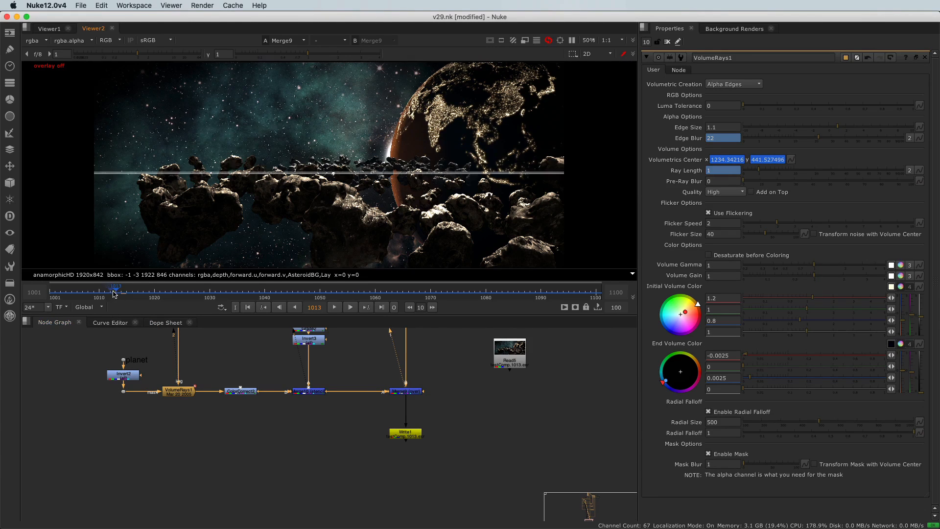
key("i")
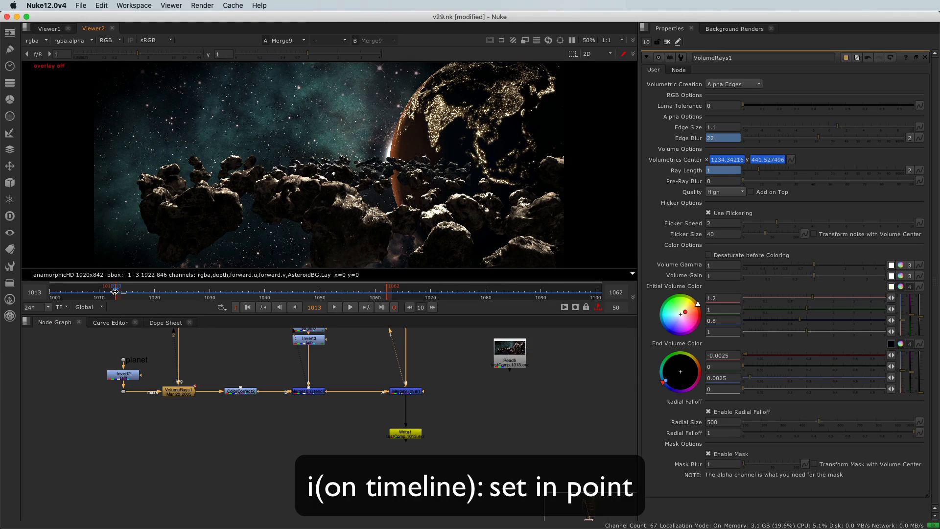
left_click_drag(115, 291, 414, 292)
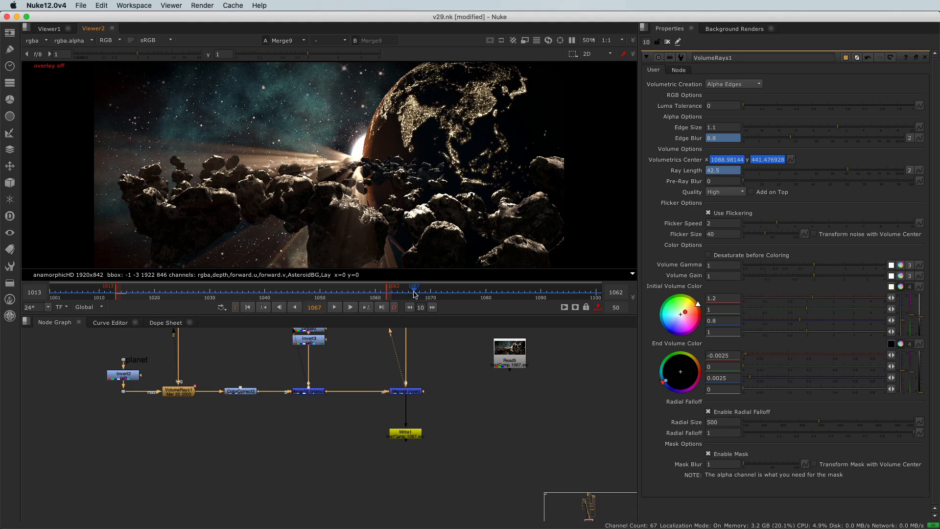
key("o")
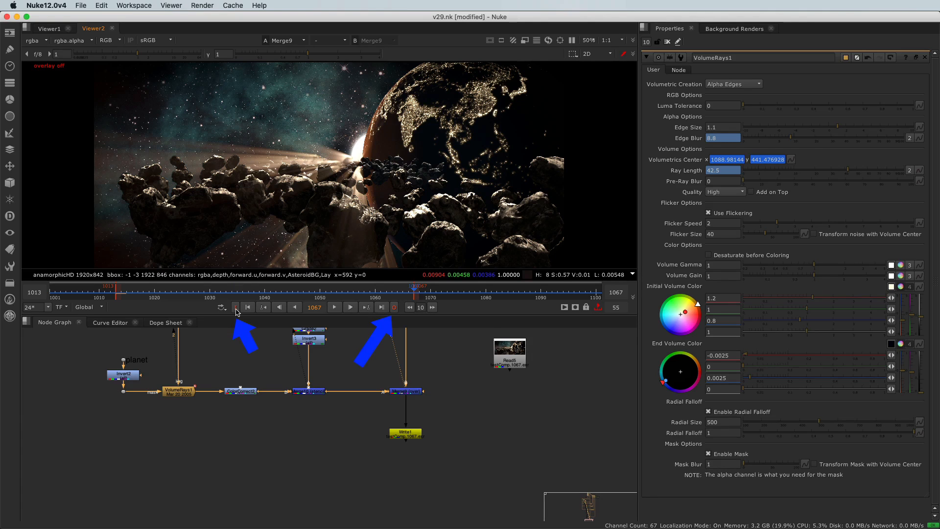
Step: Play the in-to-out range from frame 1017 and stop around frame 1051
left_click(139, 292)
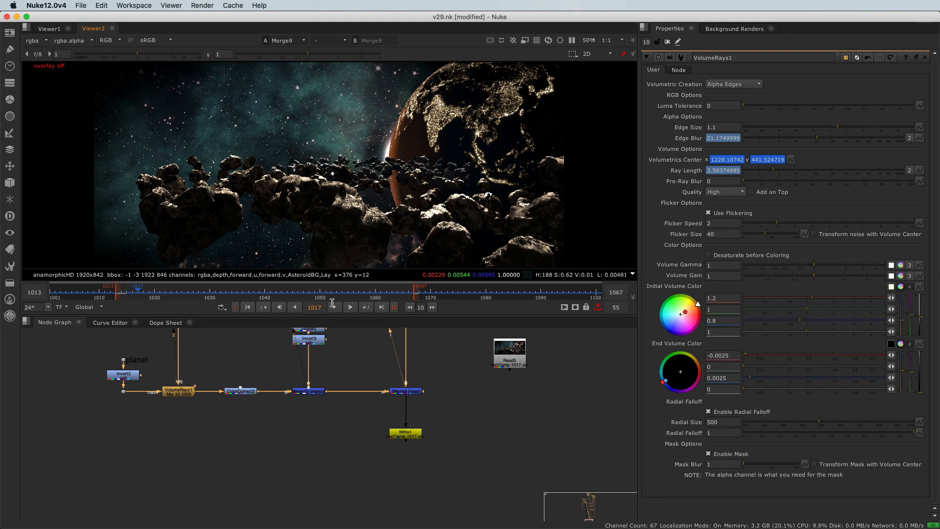
left_click(335, 308)
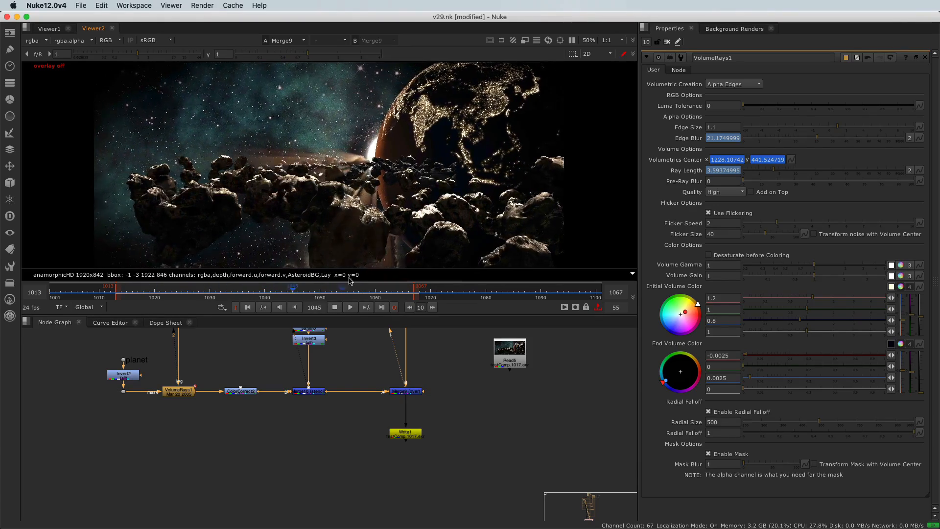
left_click(322, 296)
Step: Zoom the viewer in and out and scrub frames 1030 to 1053 to review the rays
scroll(358, 167, "up", 3)
scroll(359, 166, "up", 2)
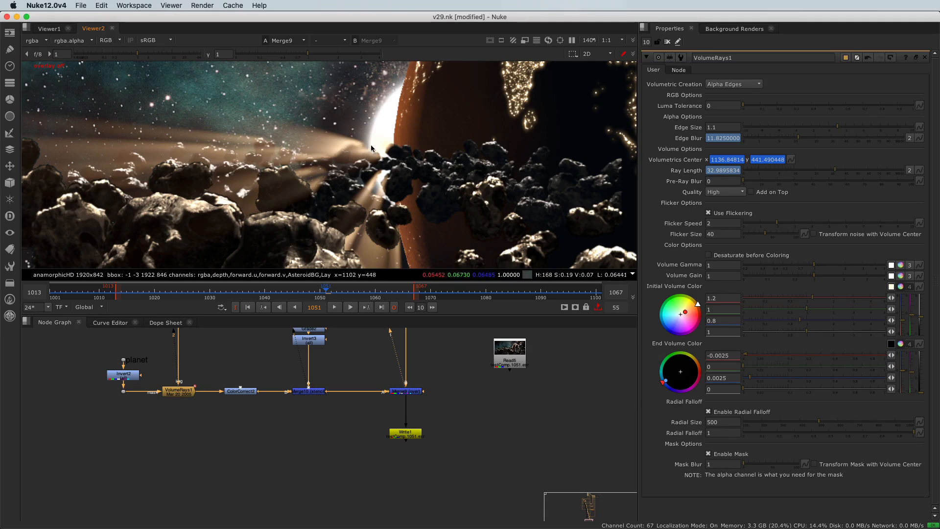
scroll(296, 179, "down", 2)
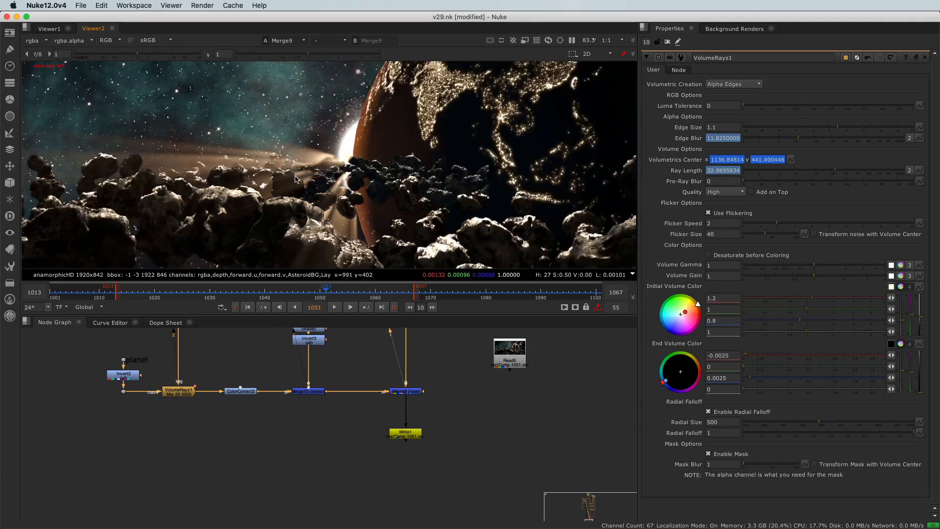
scroll(296, 178, "down", 2)
left_click(198, 293)
left_click_drag(198, 292, 293, 293)
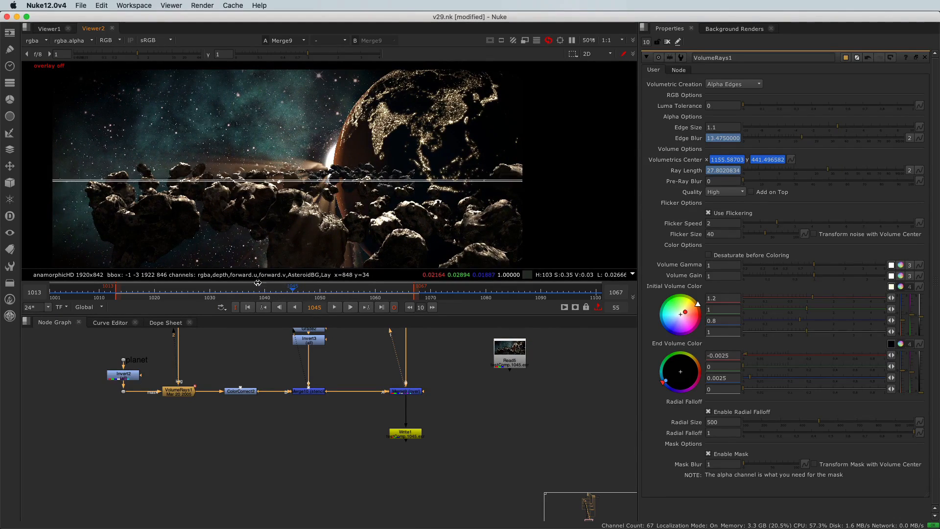
left_click(331, 293)
left_click_drag(331, 293, 338, 293)
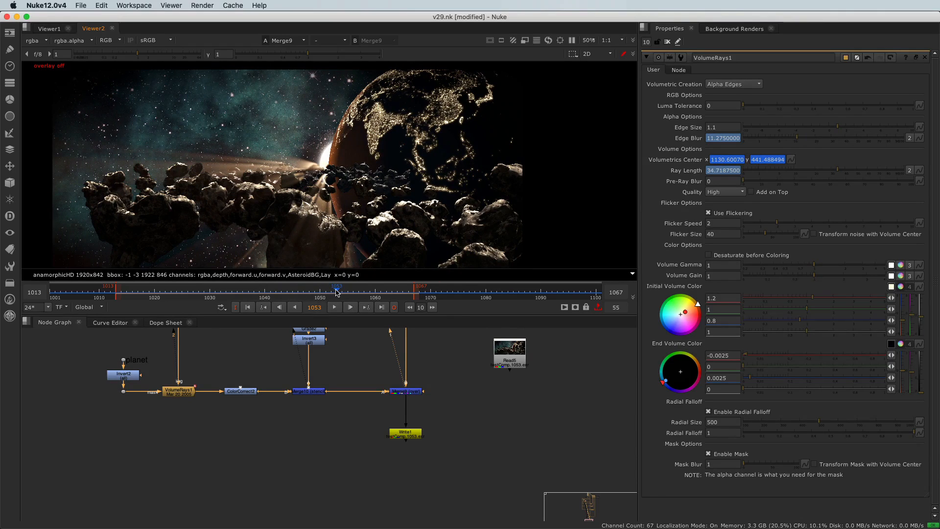